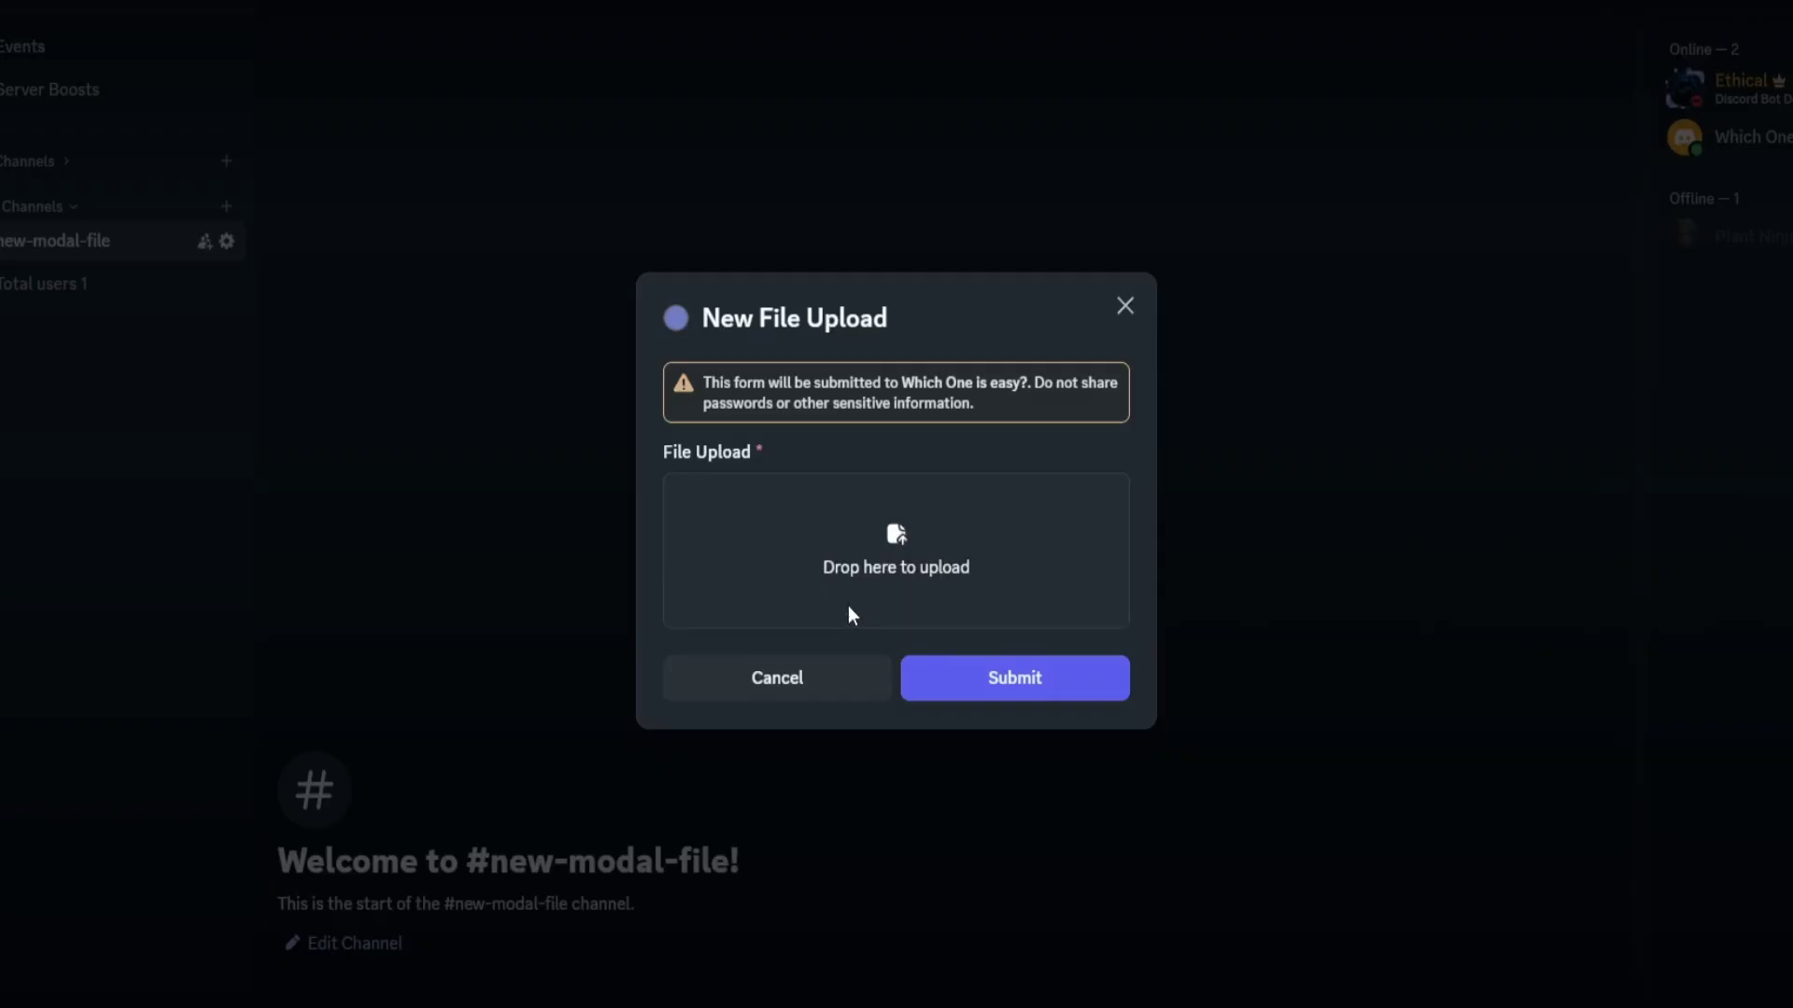
- Drag NEW DISCORD.jpg into the form's 'Drop file here or browse' area
{"action": "left_click_drag", "start_coordinate": [1556, 580], "coordinate": [854, 594]}
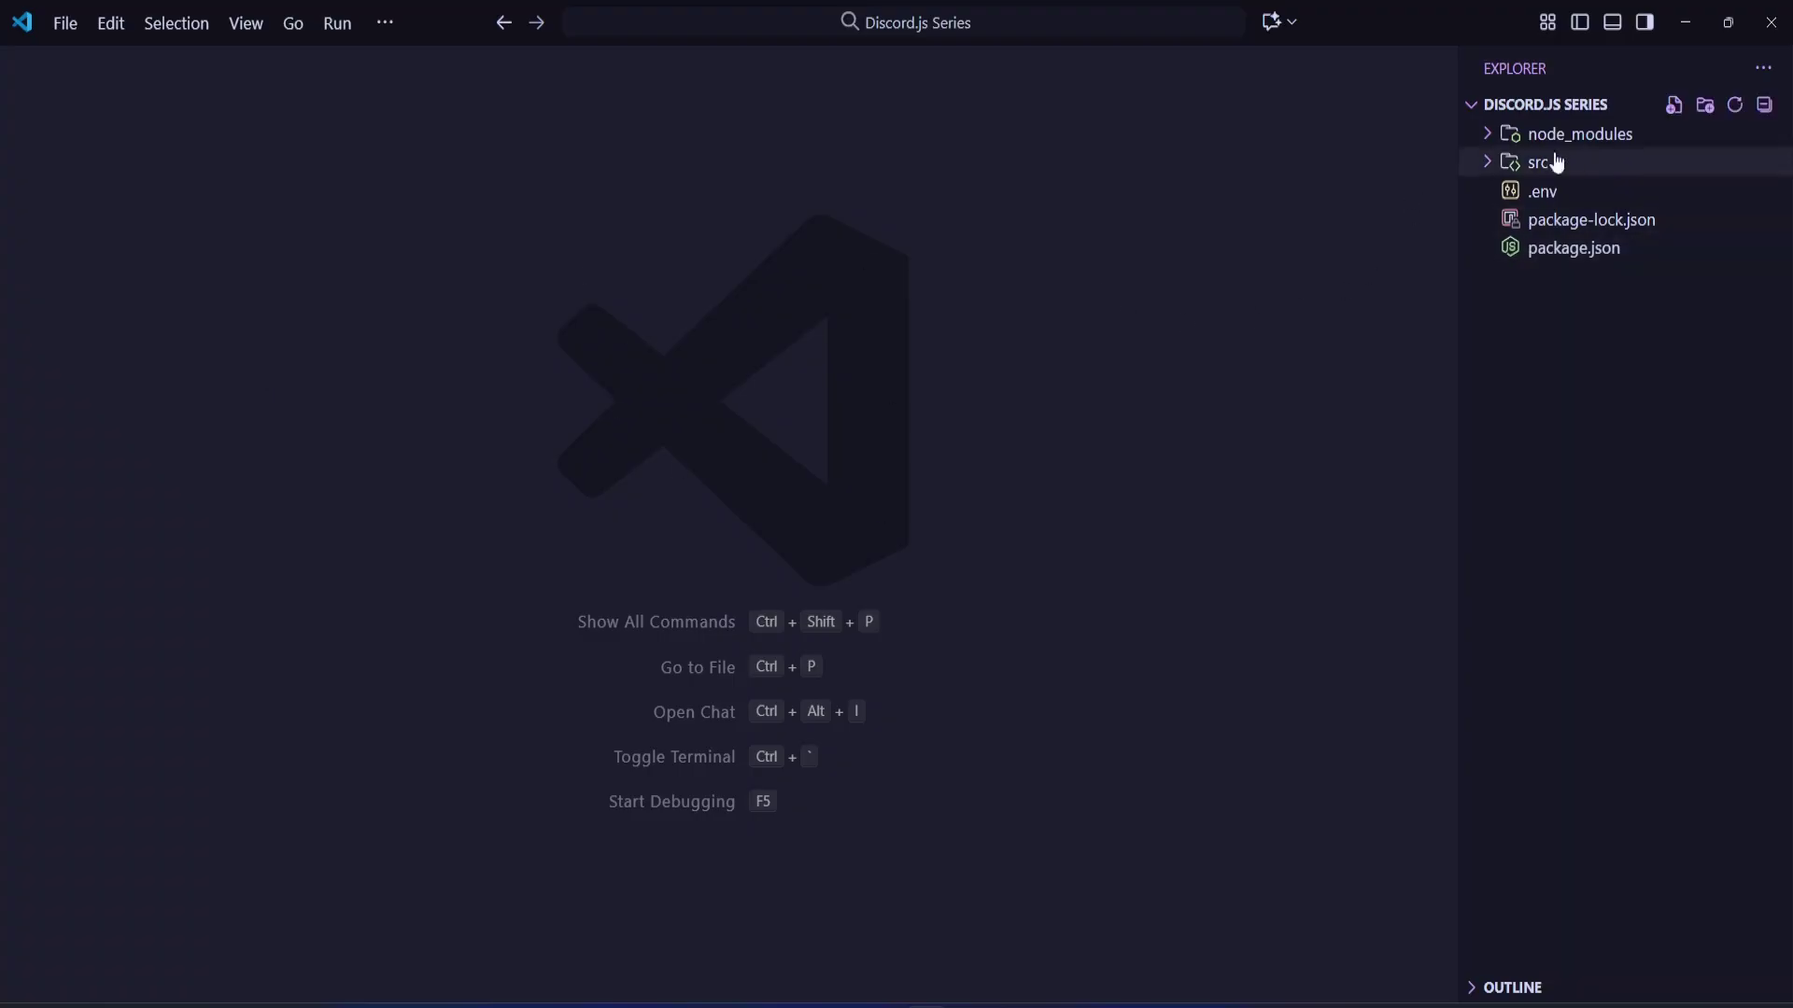
{"action": "mouse_move", "coordinate": [1557, 291]}
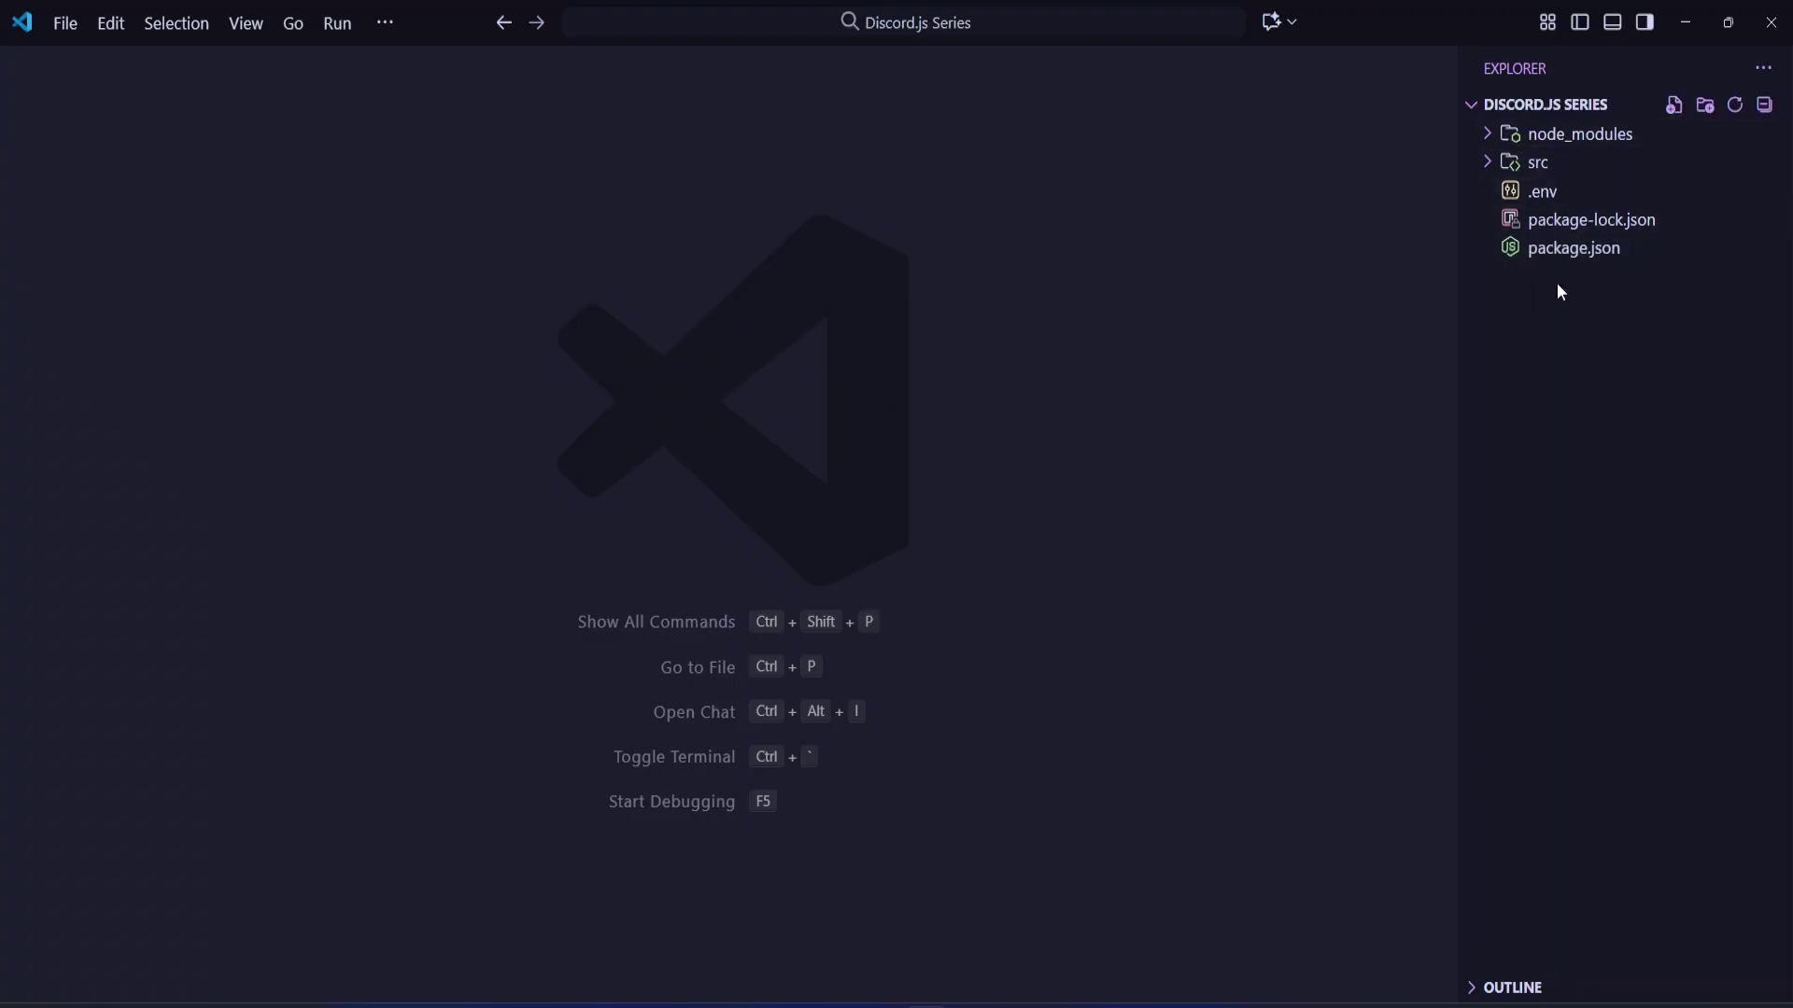
- Create a new file named fileupload.js in the src/commands folder
{"action": "left_click", "coordinate": [1541, 164]}
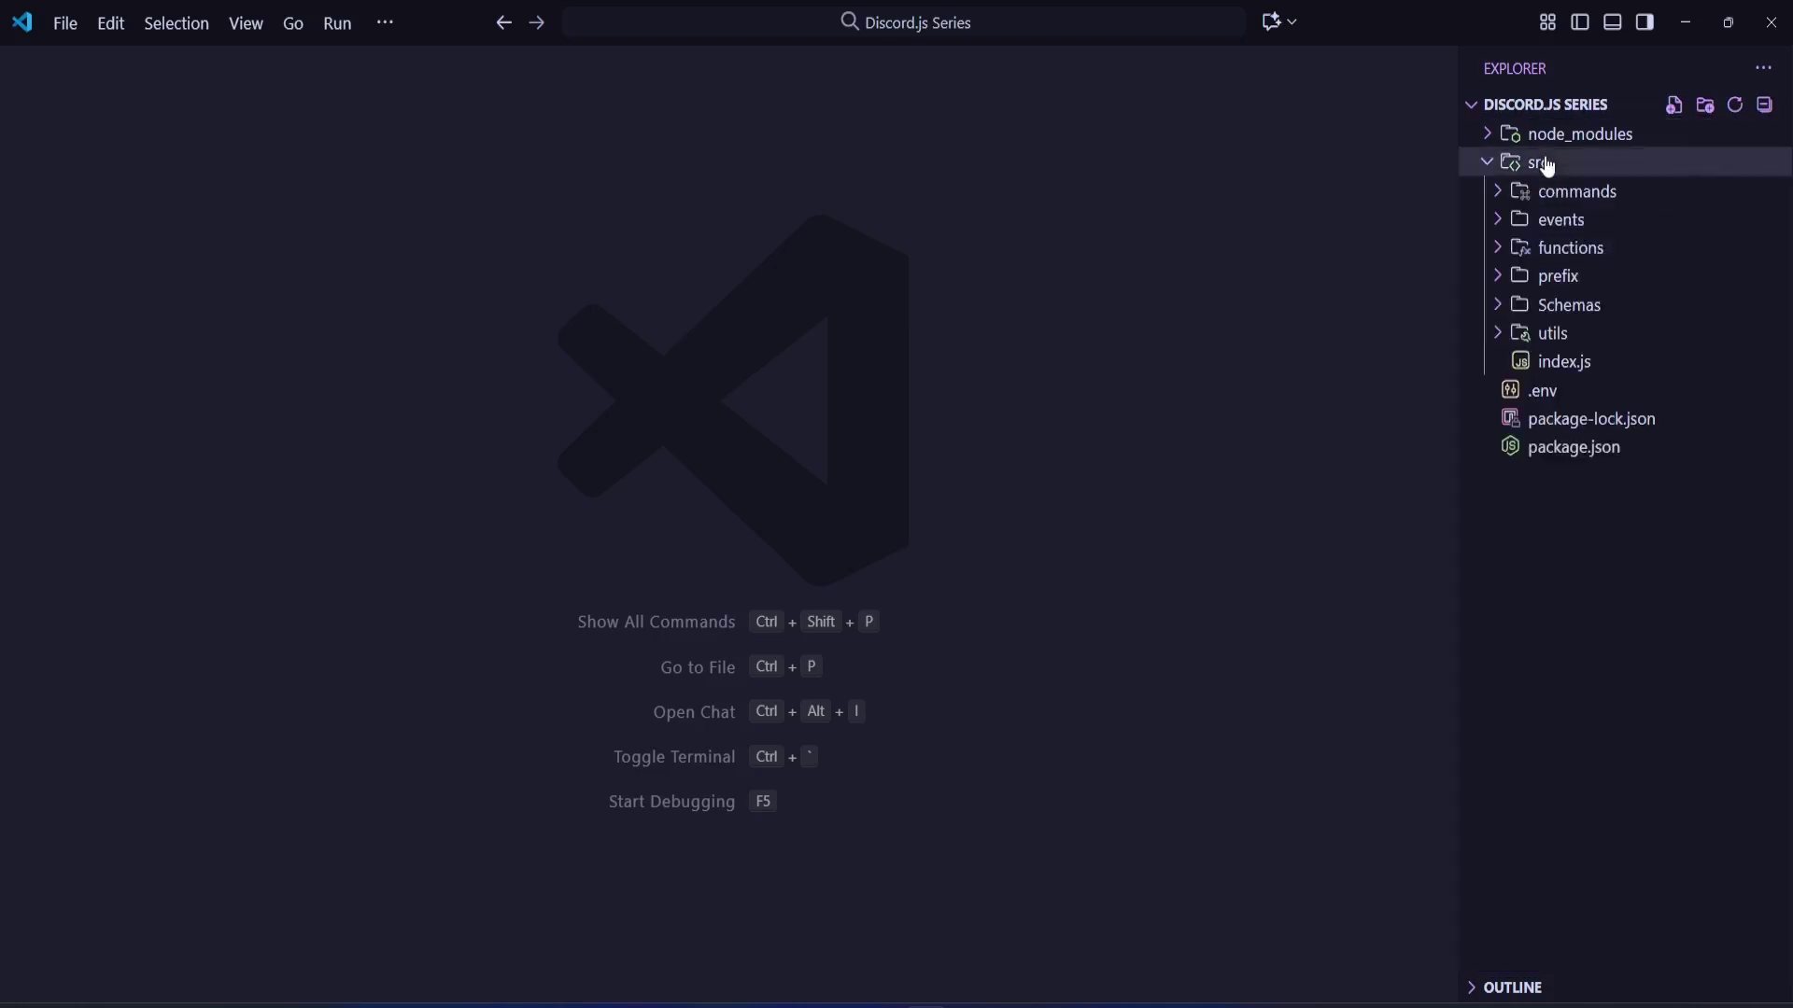
{"action": "left_click", "coordinate": [1661, 190]}
{"action": "left_click", "coordinate": [1673, 105]}
{"action": "type", "text": "fi"}
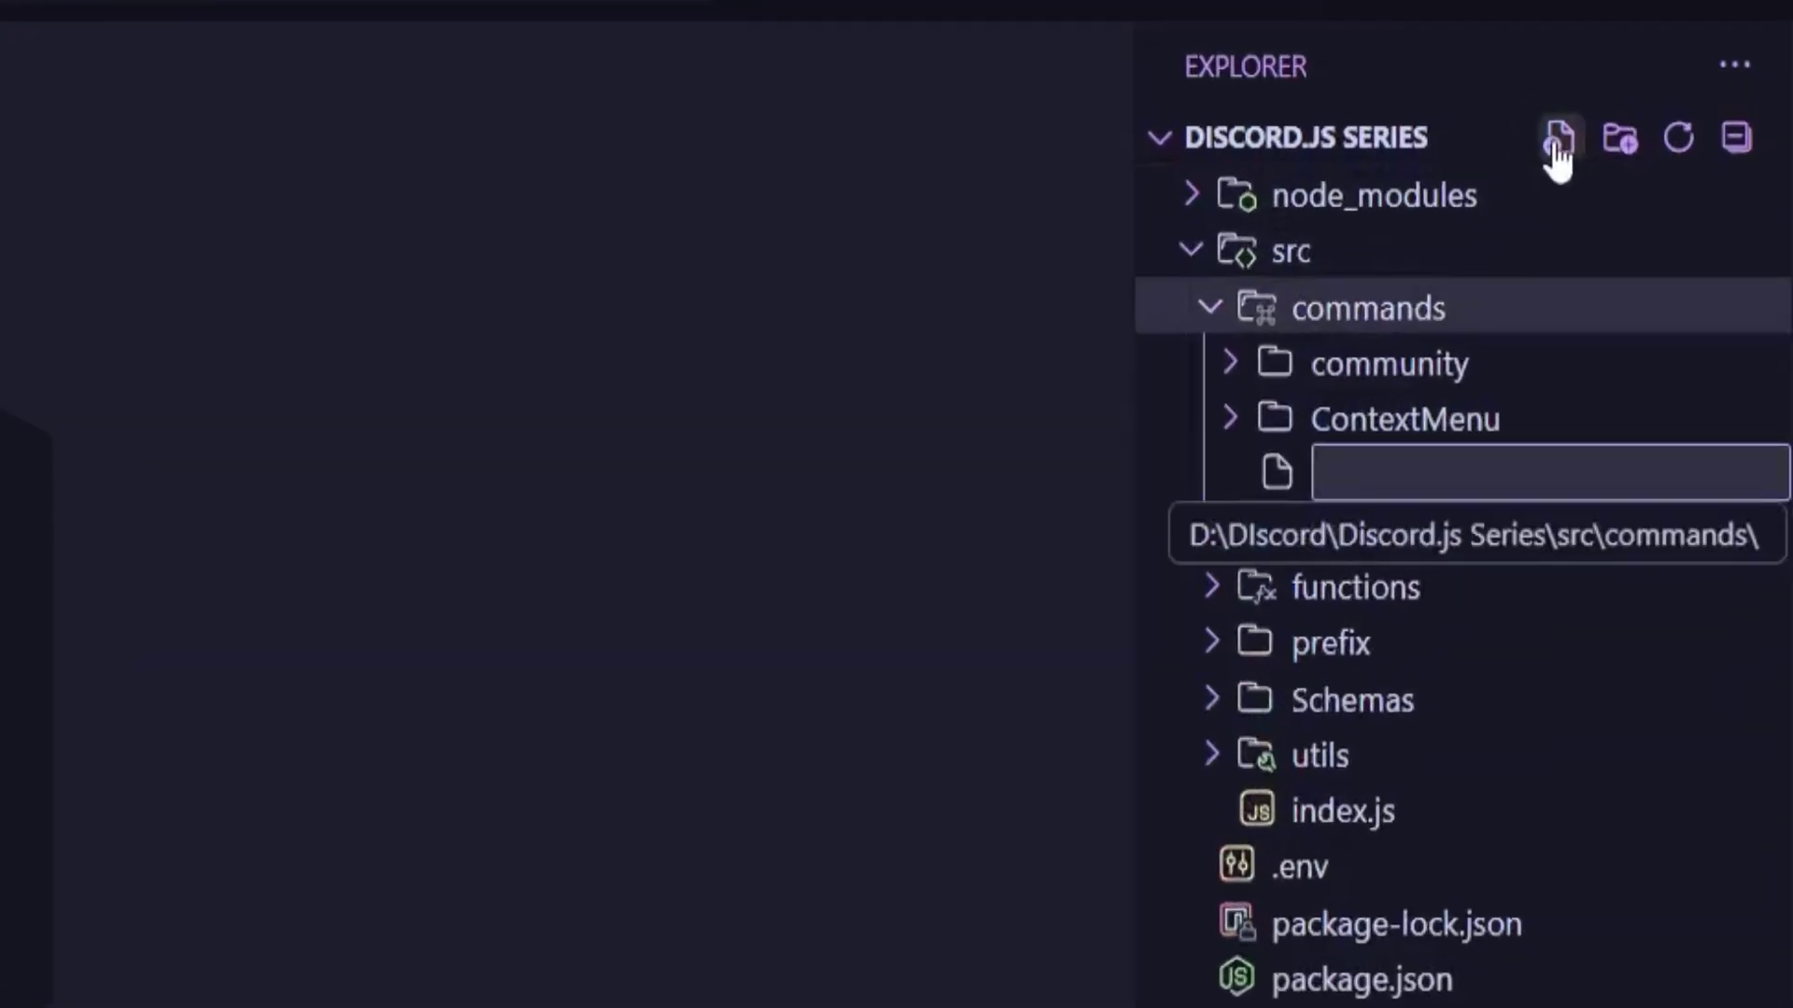
{"action": "type", "text": "leupload.js"}
{"action": "key", "text": "Return"}
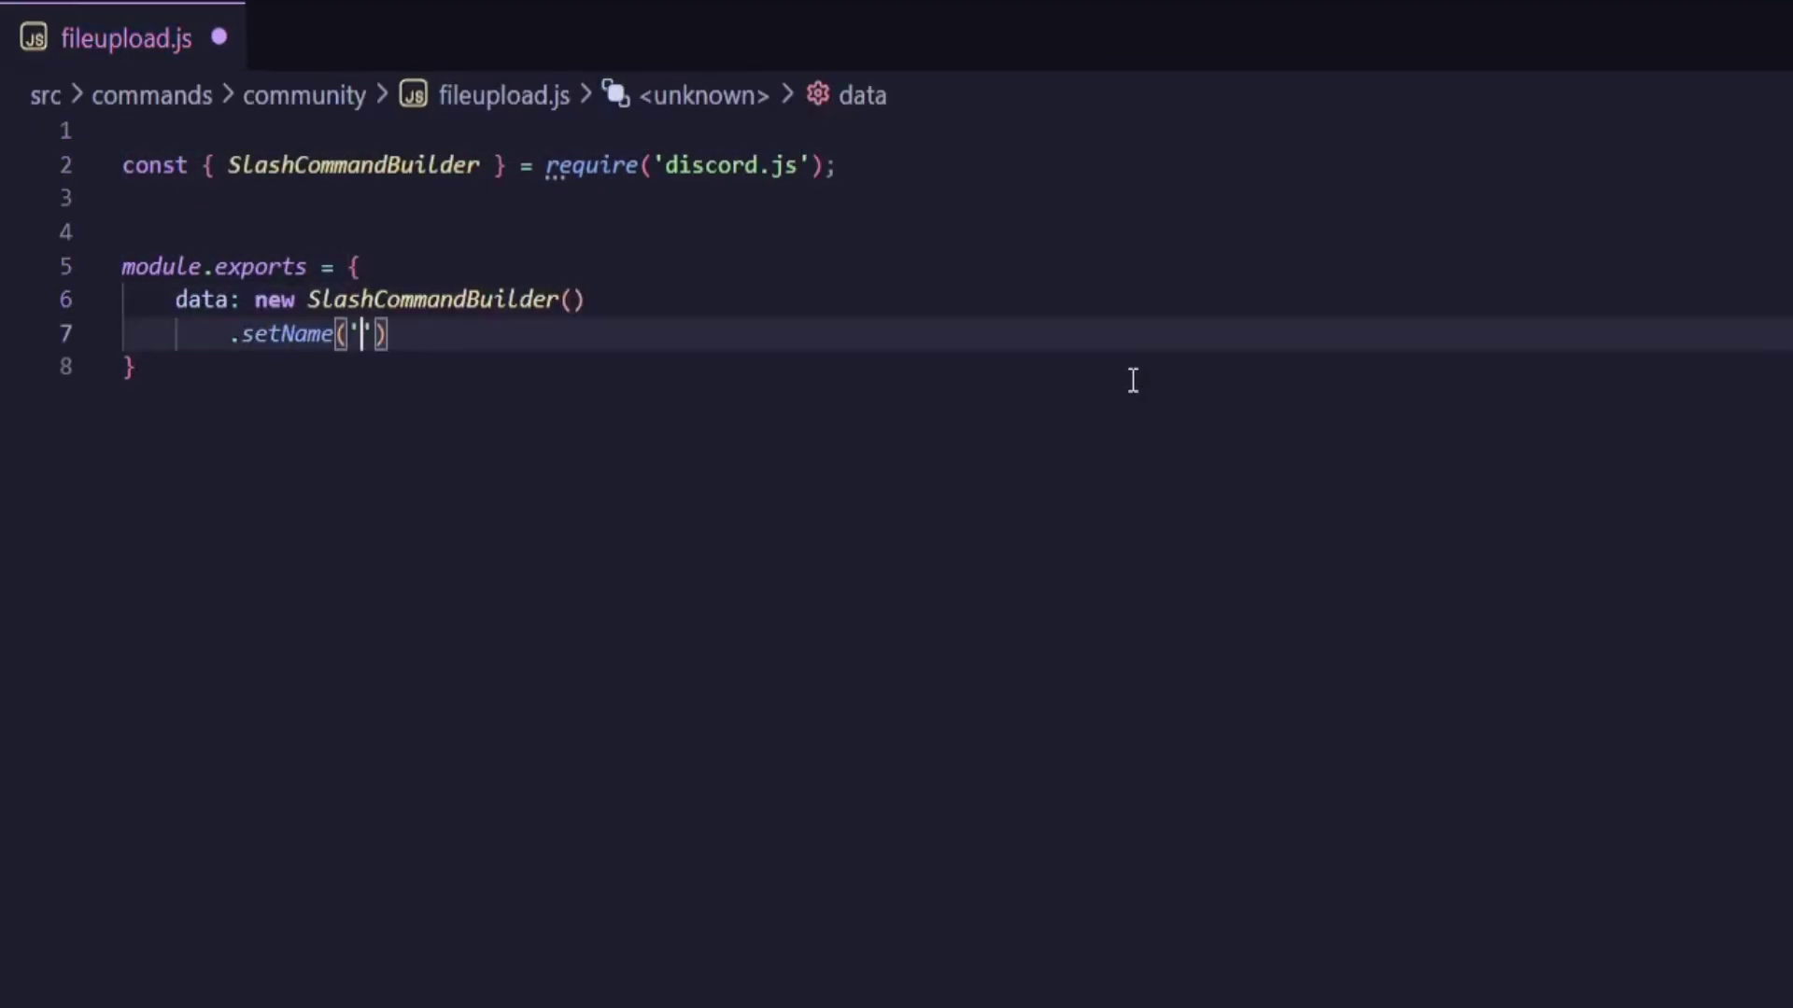
{"action": "type", "text": "{"}
- Import FileUploadBuilder, LabelBuilder and ModalBuilder alongside the slash command definition
{"action": "key", "text": "Return"}
{"action": "left_click", "coordinate": [481, 164]}
{"action": "type", "text": ", Fileuplo"}
{"action": "key", "text": "Down"}
{"action": "key", "text": "Return"}
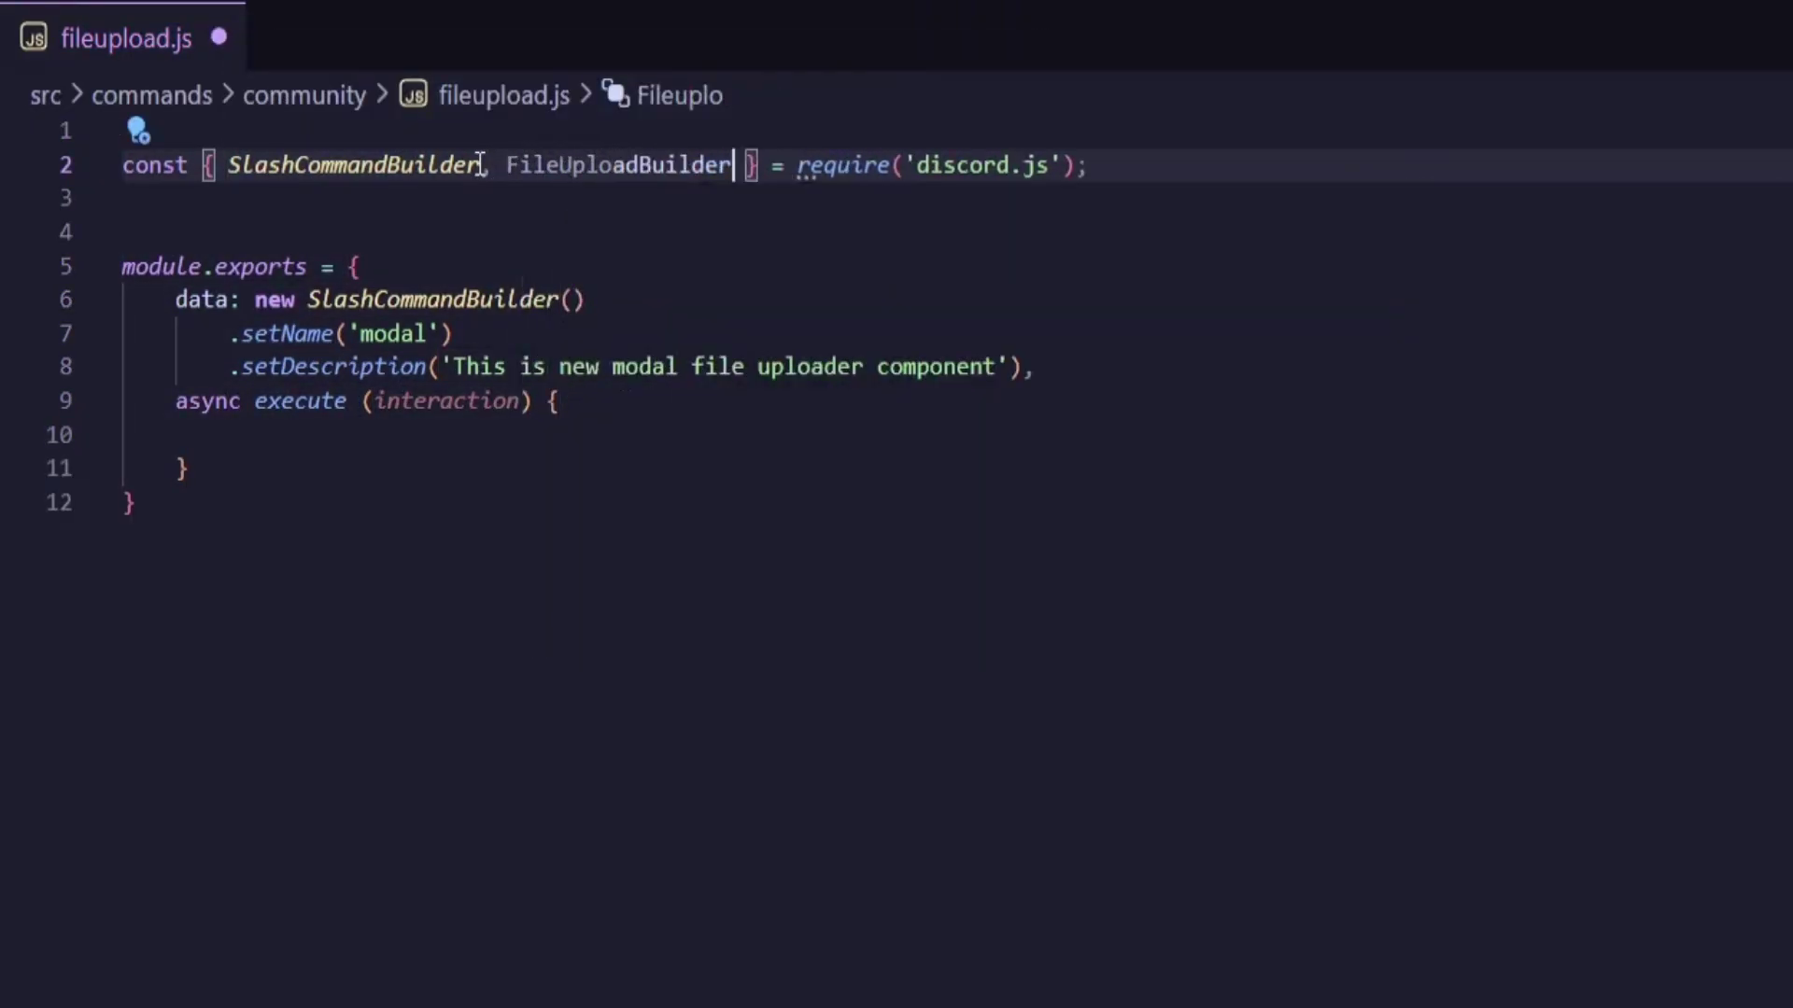
{"action": "type", "text": ", Label"}
{"action": "key", "text": "Down"}
{"action": "key", "text": "Return"}
{"action": "type", "text": ", Md"}
{"action": "key", "text": "BackSpace"}
{"action": "type", "text": "odal"}
{"action": "key", "text": "Down"}
{"action": "key", "text": "Return"}
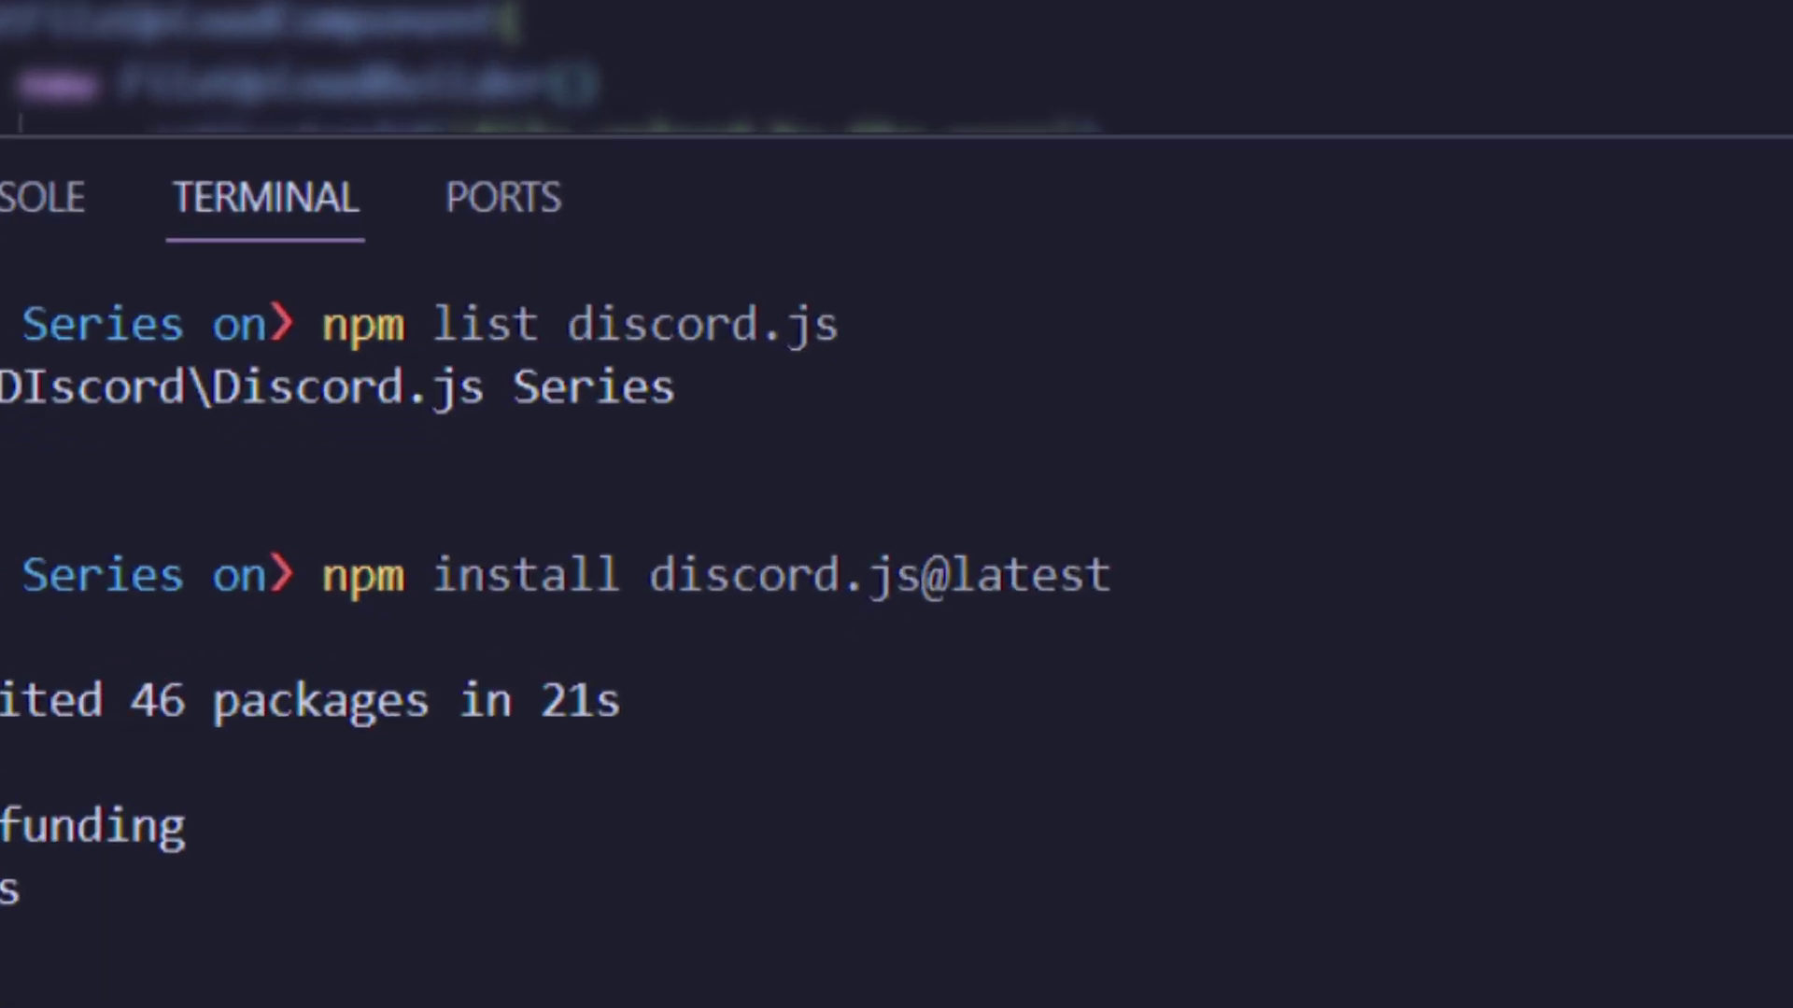
{"action": "type", "text": "()"}
- Start a new ModalBuilder with custom id 'modal'
{"action": "key", "text": "Return"}
{"action": "type", "text": ".setc"}
{"action": "key", "text": "Tab"}
{"action": "type", "text": "("}
{"action": "type", "text": "')"}
{"action": "key", "text": "Return"}
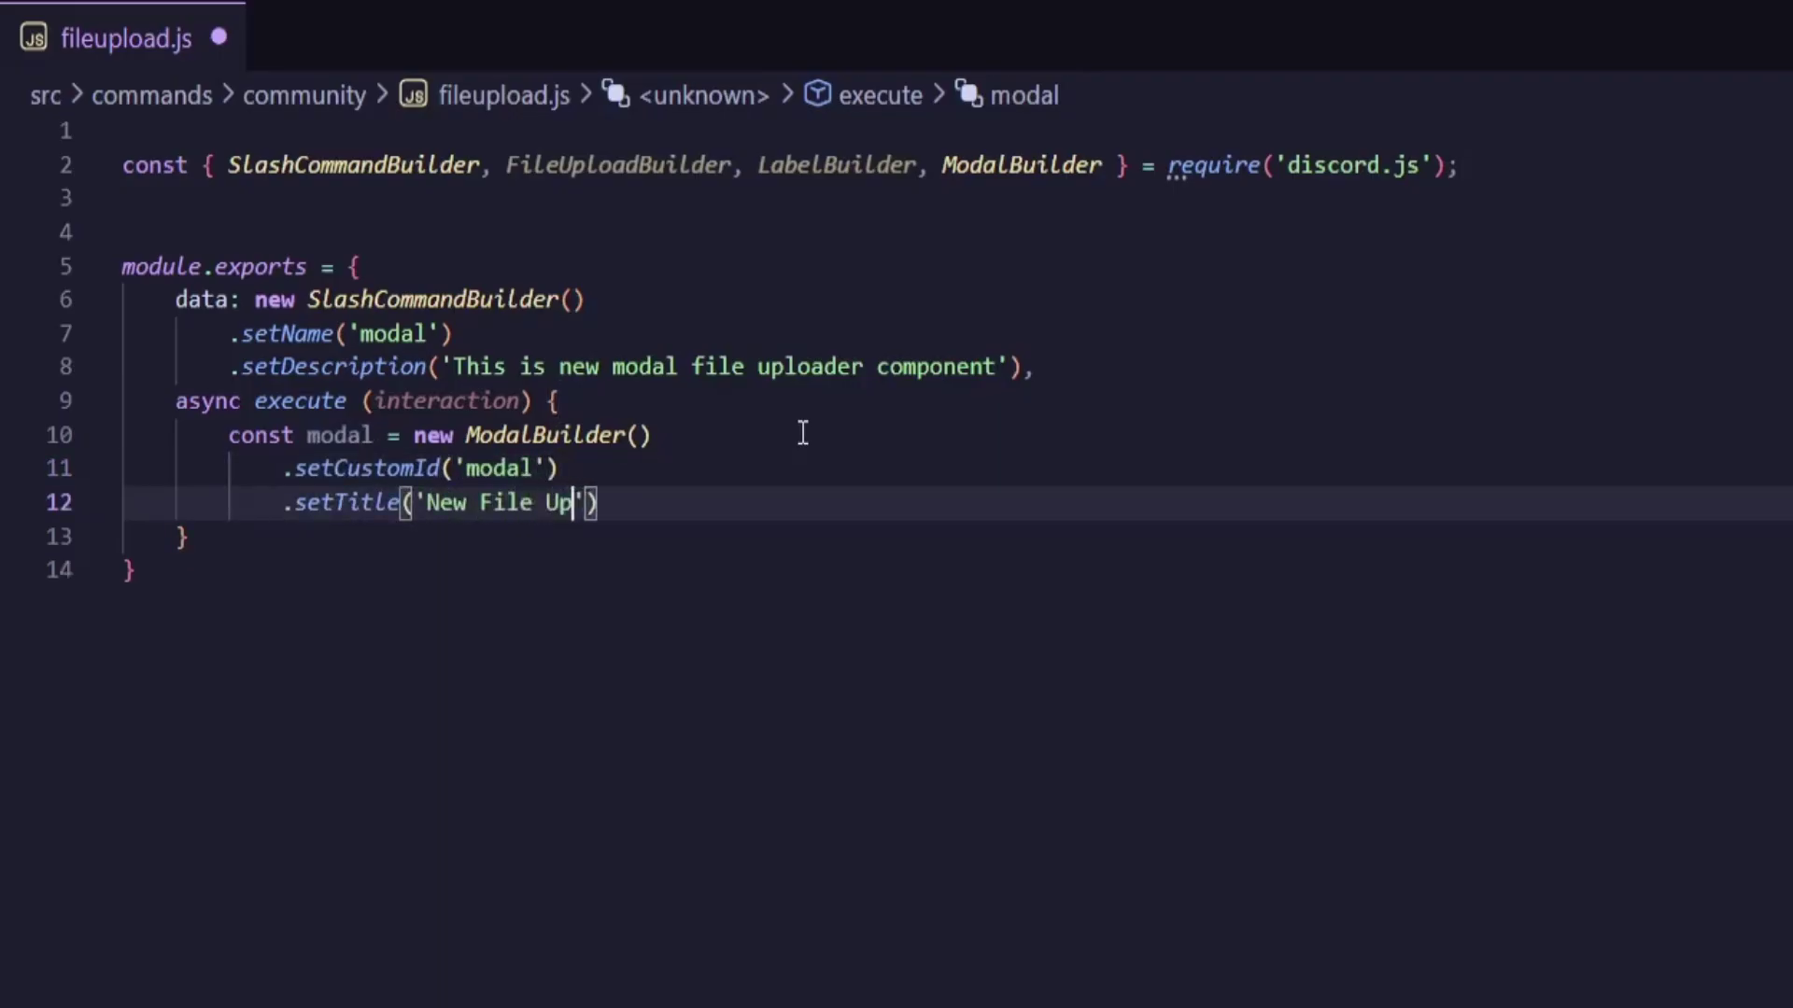
{"action": "type", "text": "')"}
- Add label components to the modal using a LabelBuilder with its label text
{"action": "key", "text": "Return"}
{"action": "type", "text": ".s"}
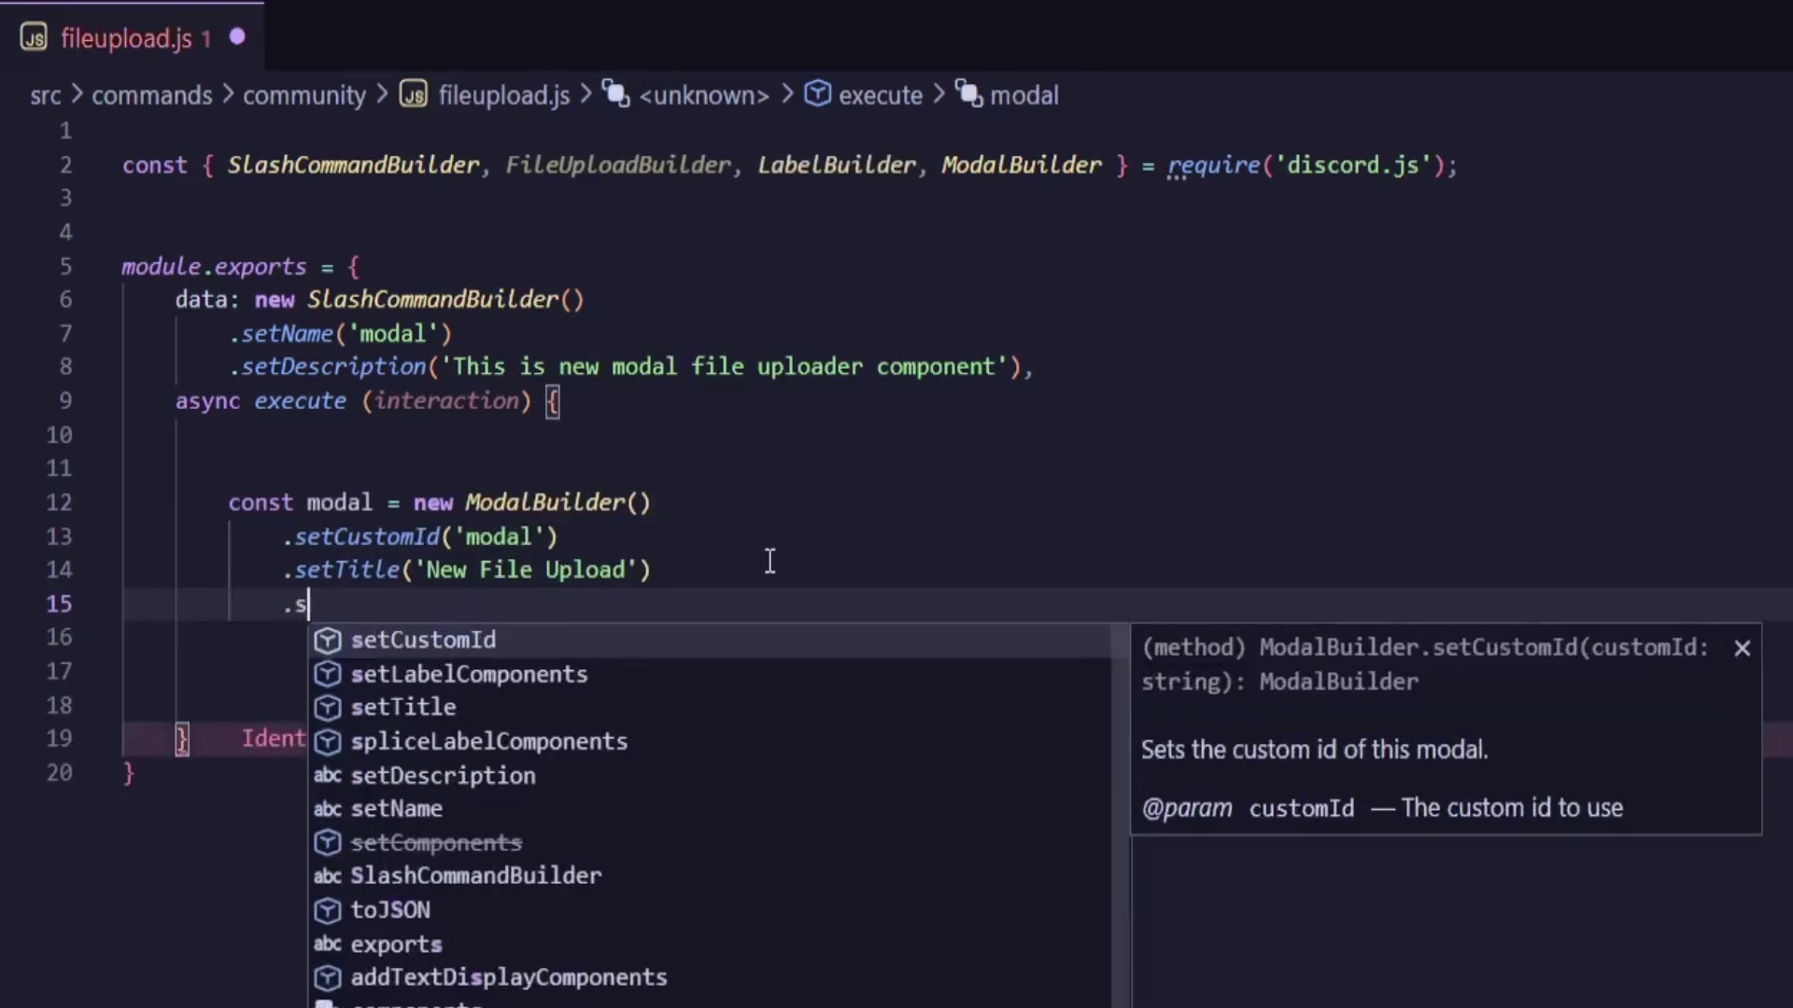
{"action": "type", "text": "etla"}
{"action": "key", "text": "Tab"}
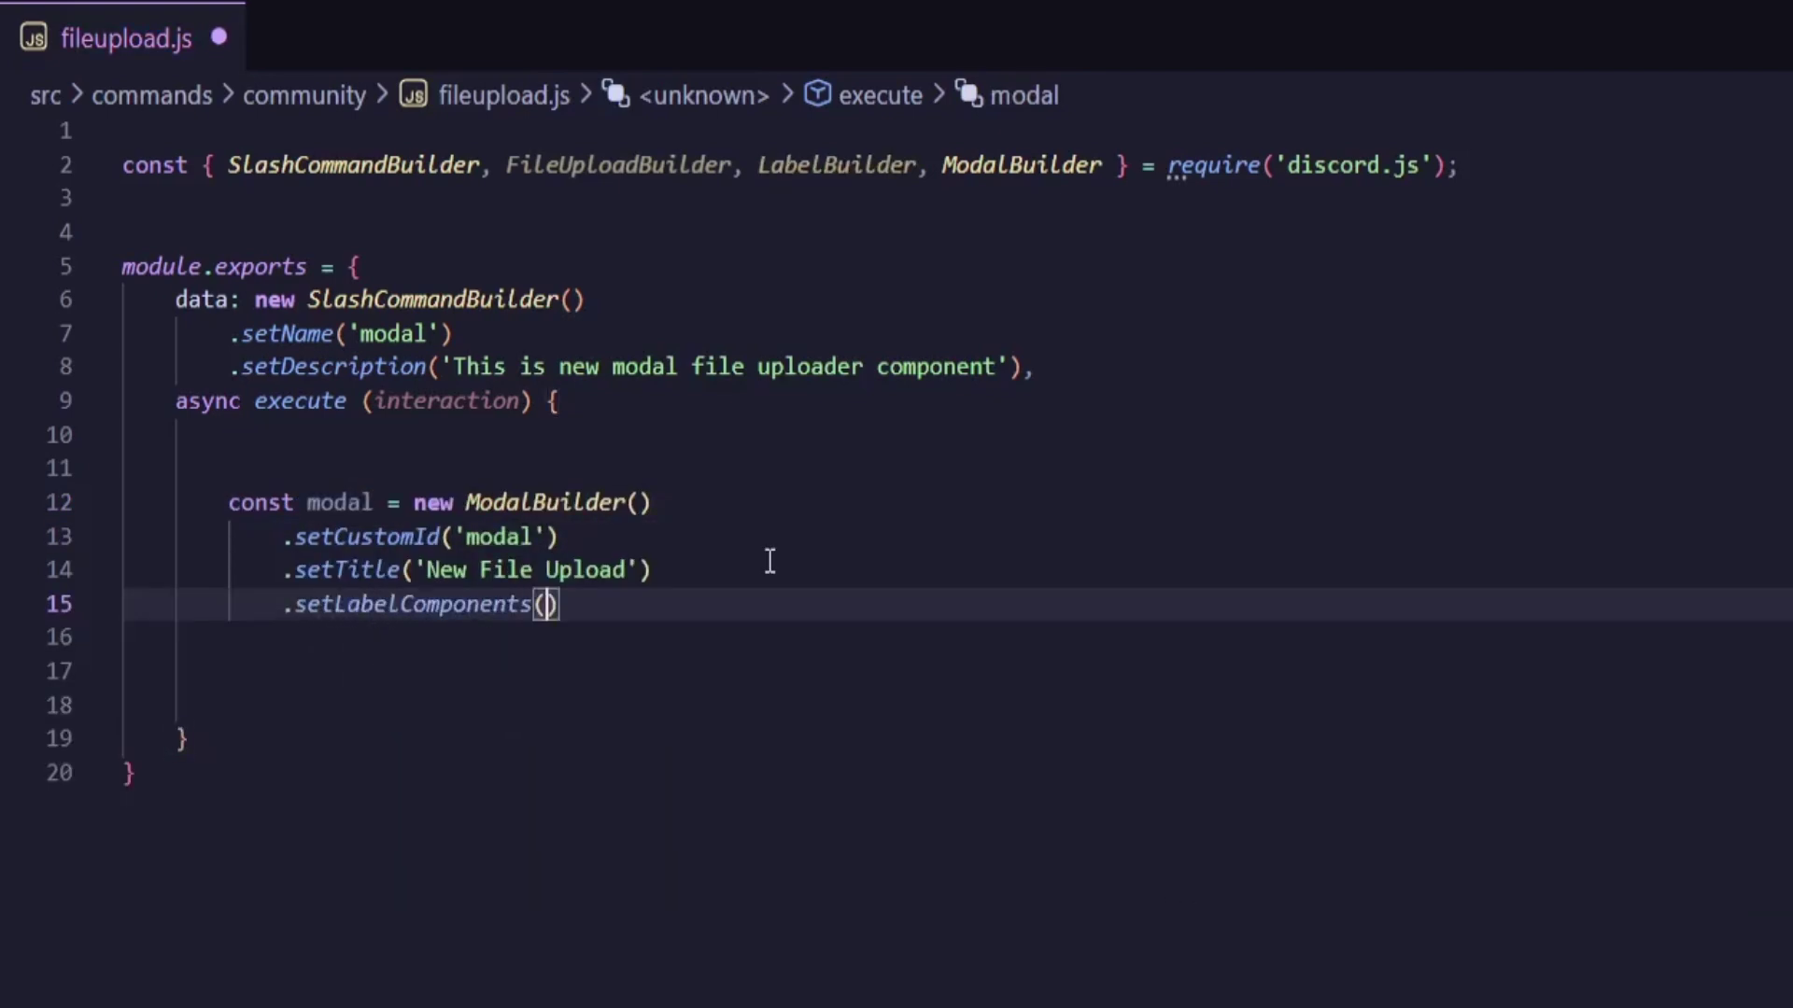
{"action": "key", "text": "Return"}
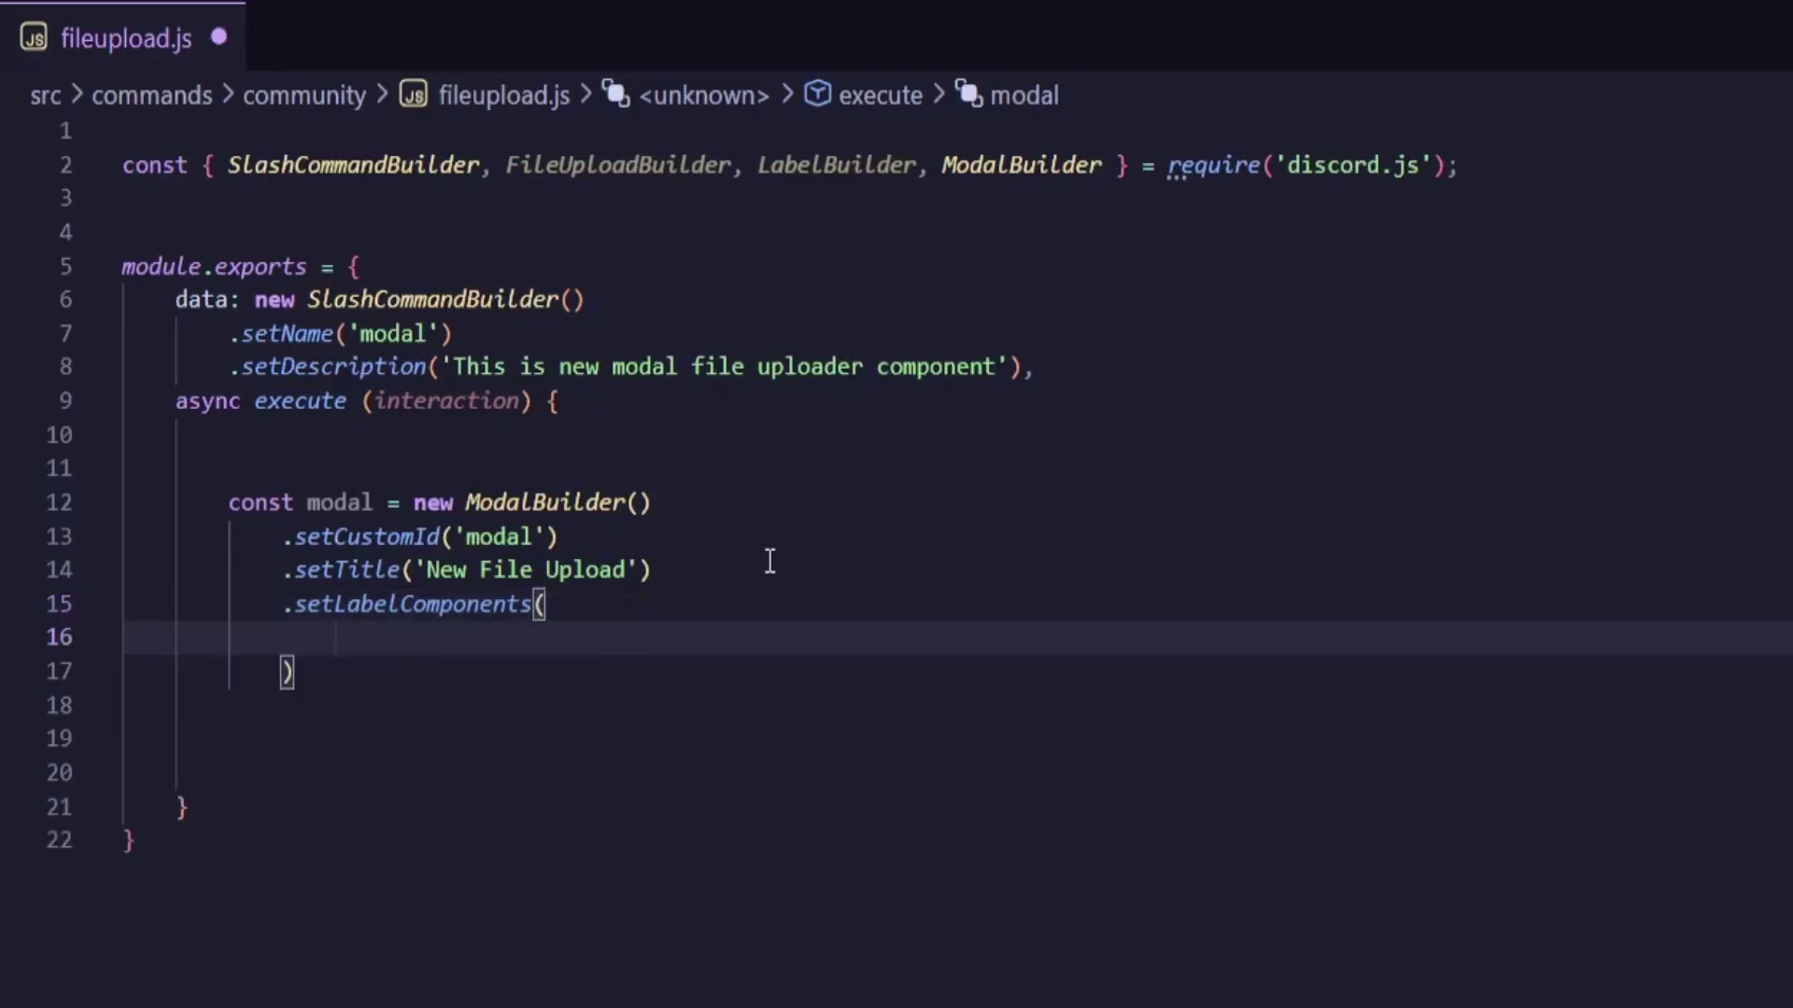
{"action": "type", "text": "new labelB"}
{"action": "key", "text": "Tab"}
{"action": "type", "text": "("}
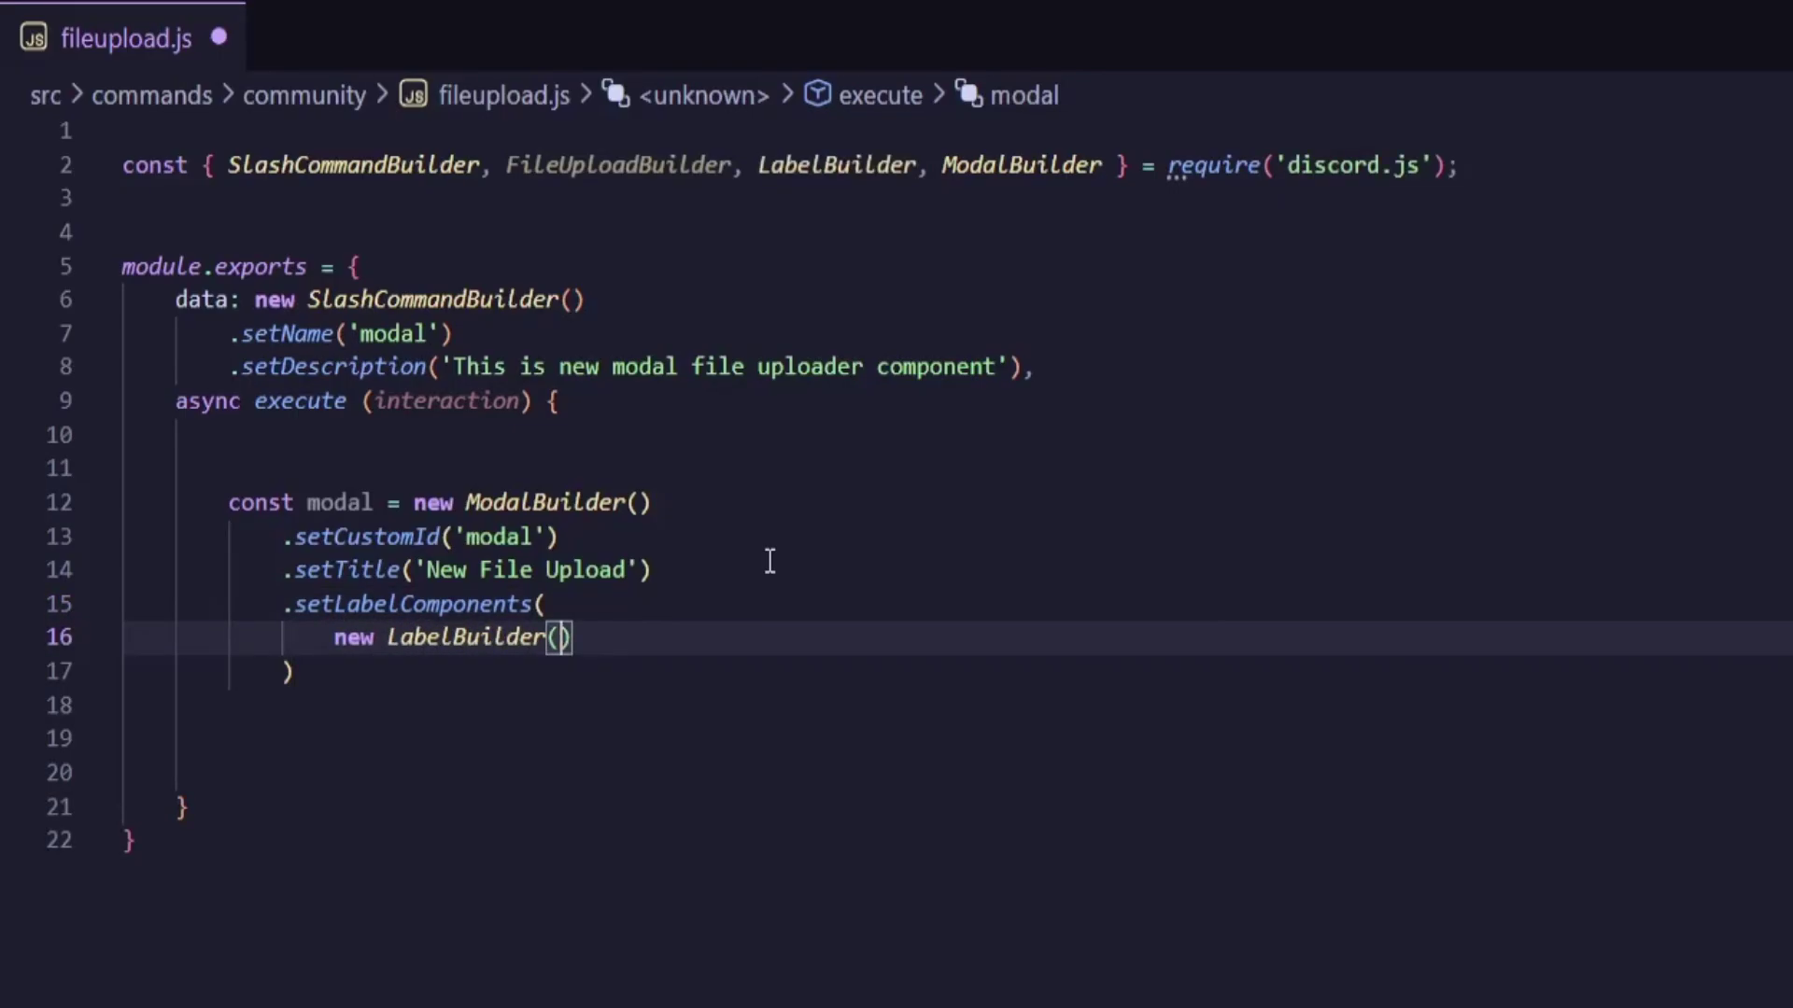
{"action": "key", "text": "Return"}
{"action": "type", "text": ".se"}
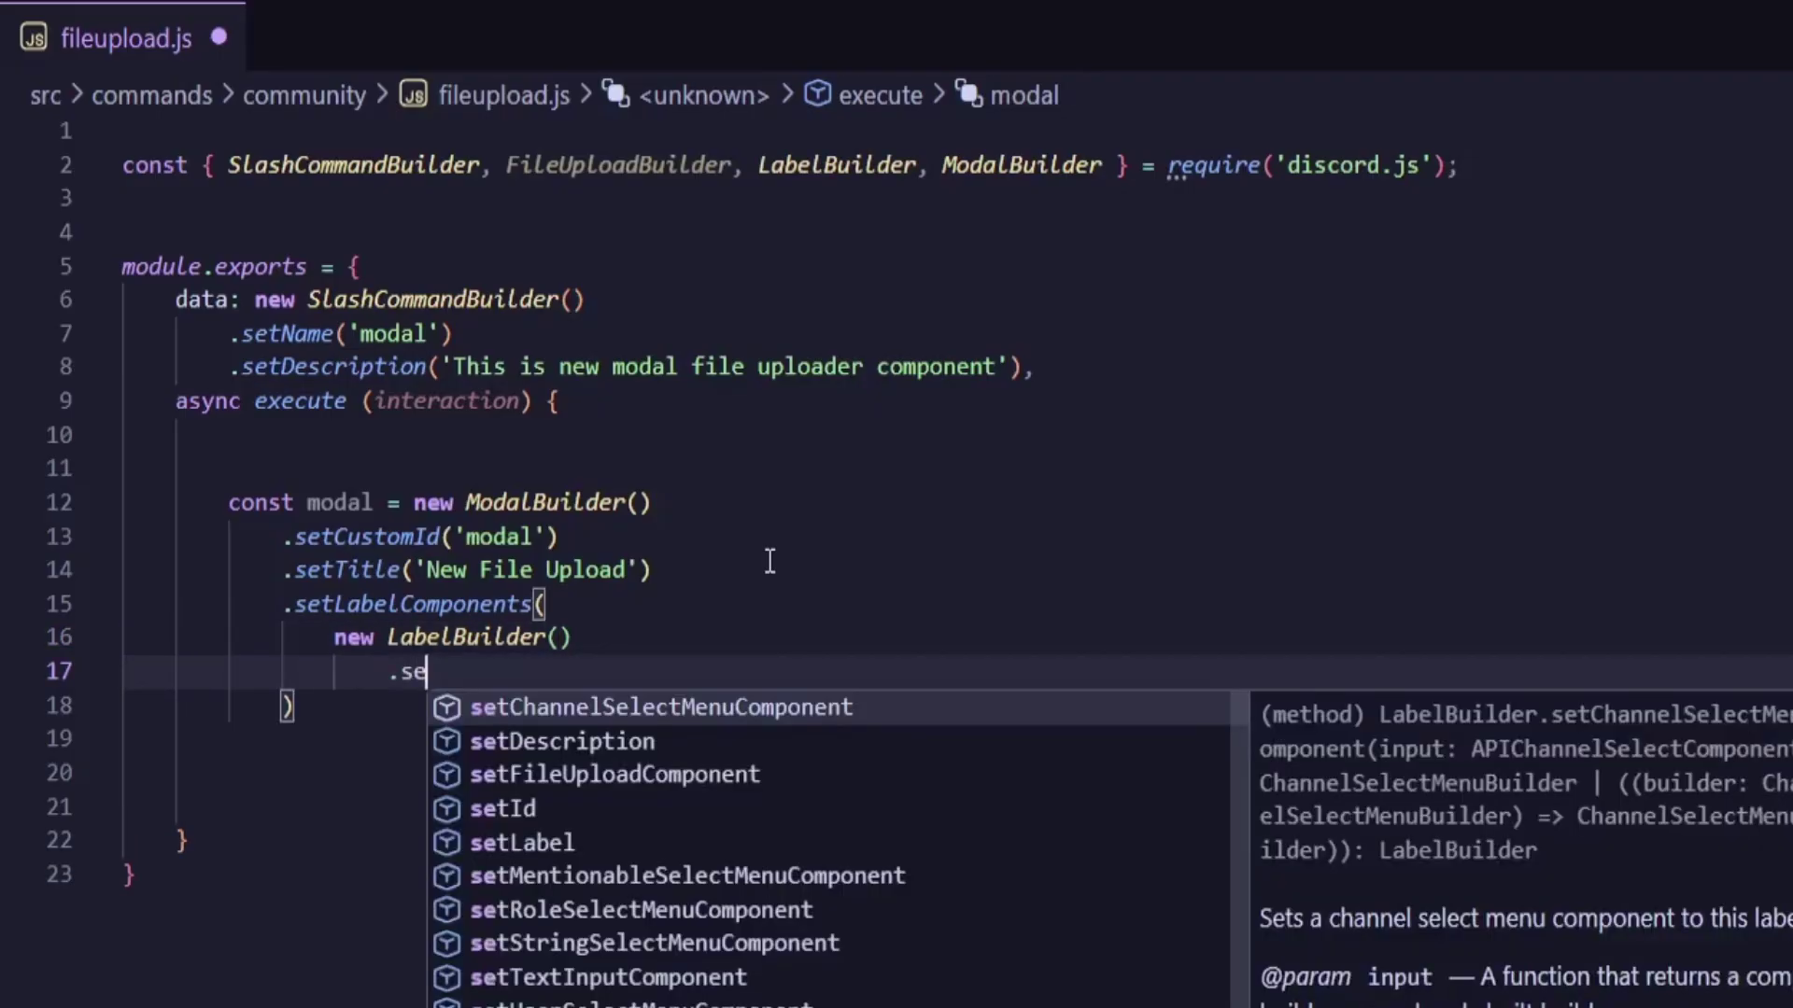
{"action": "type", "text": "tLabel('File Upload"}
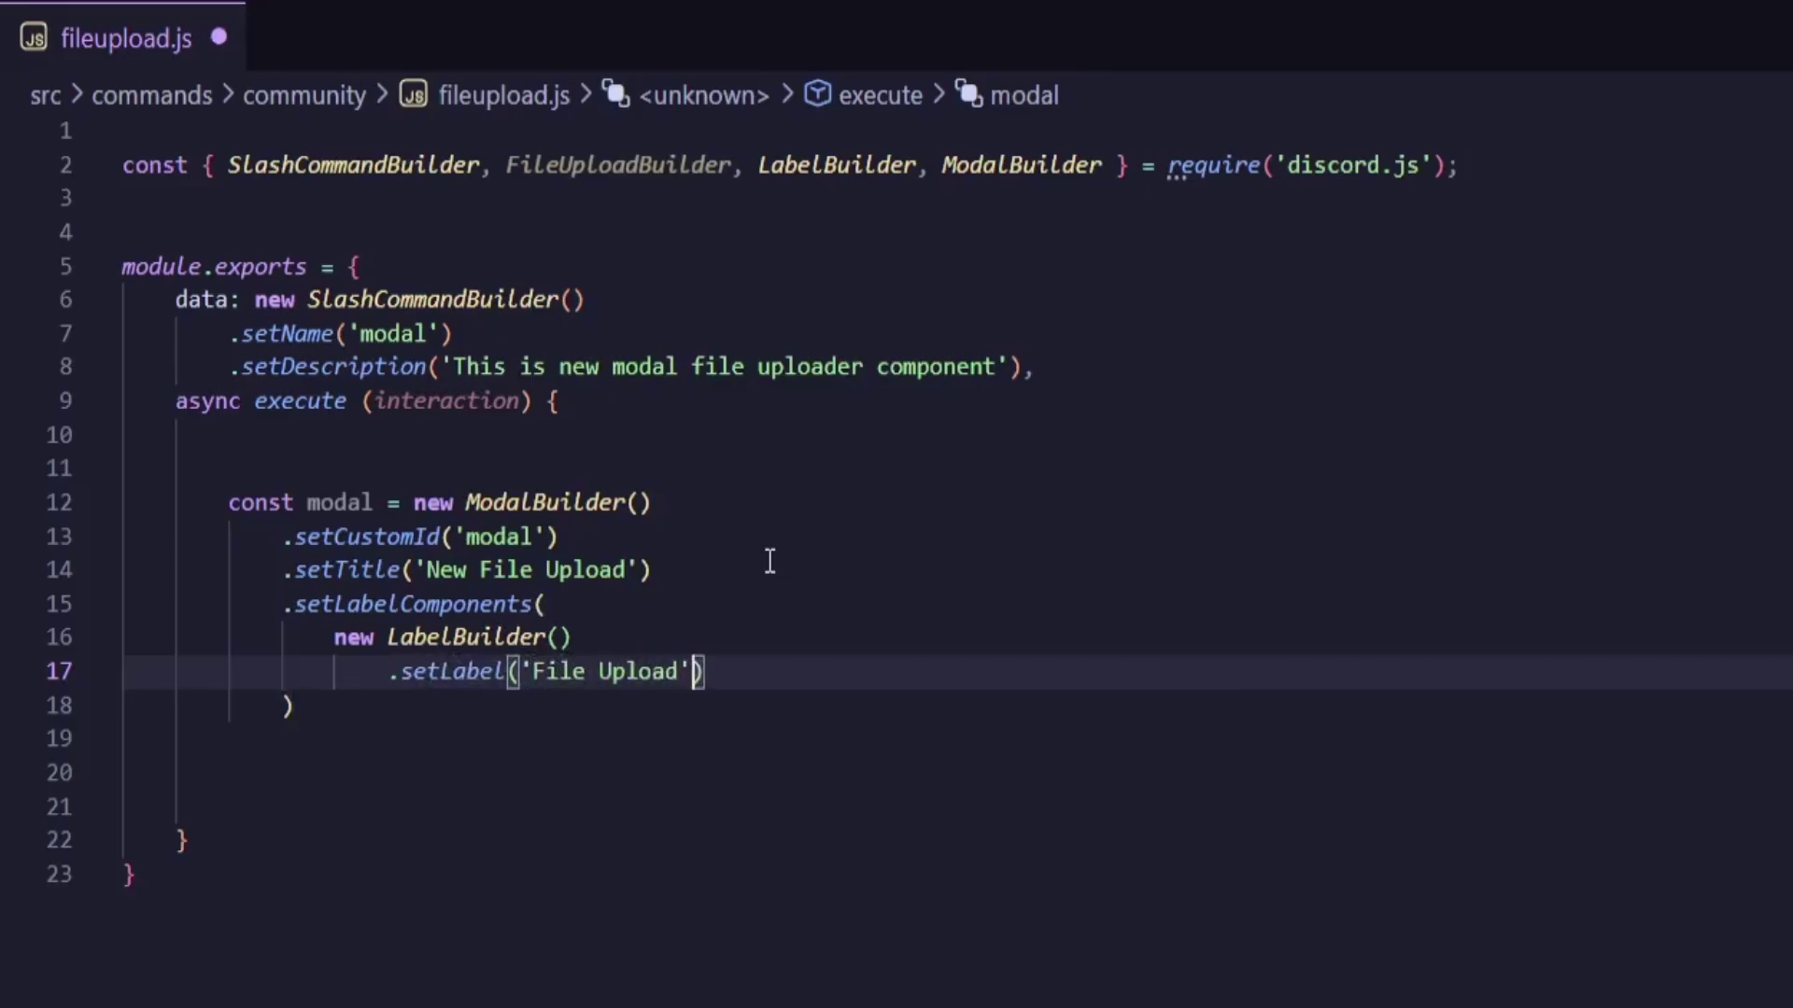
{"action": "key", "text": "Return"}
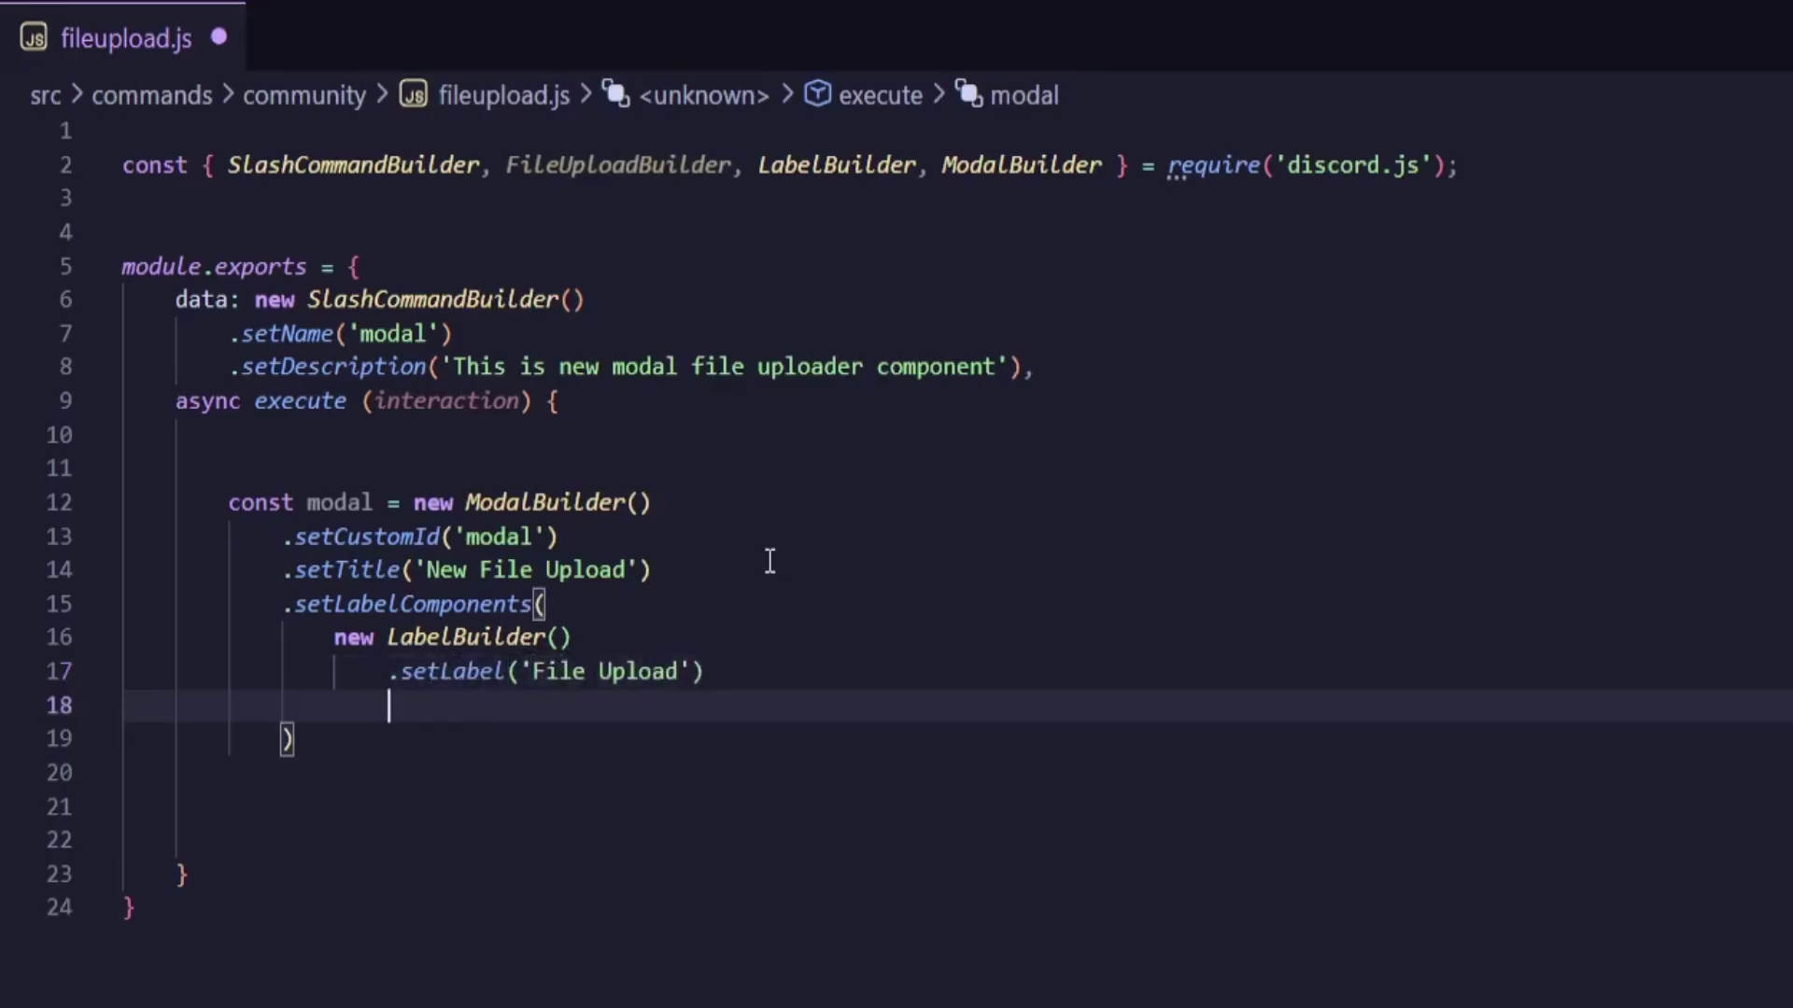
{"action": "type", "text": ".setfile"}
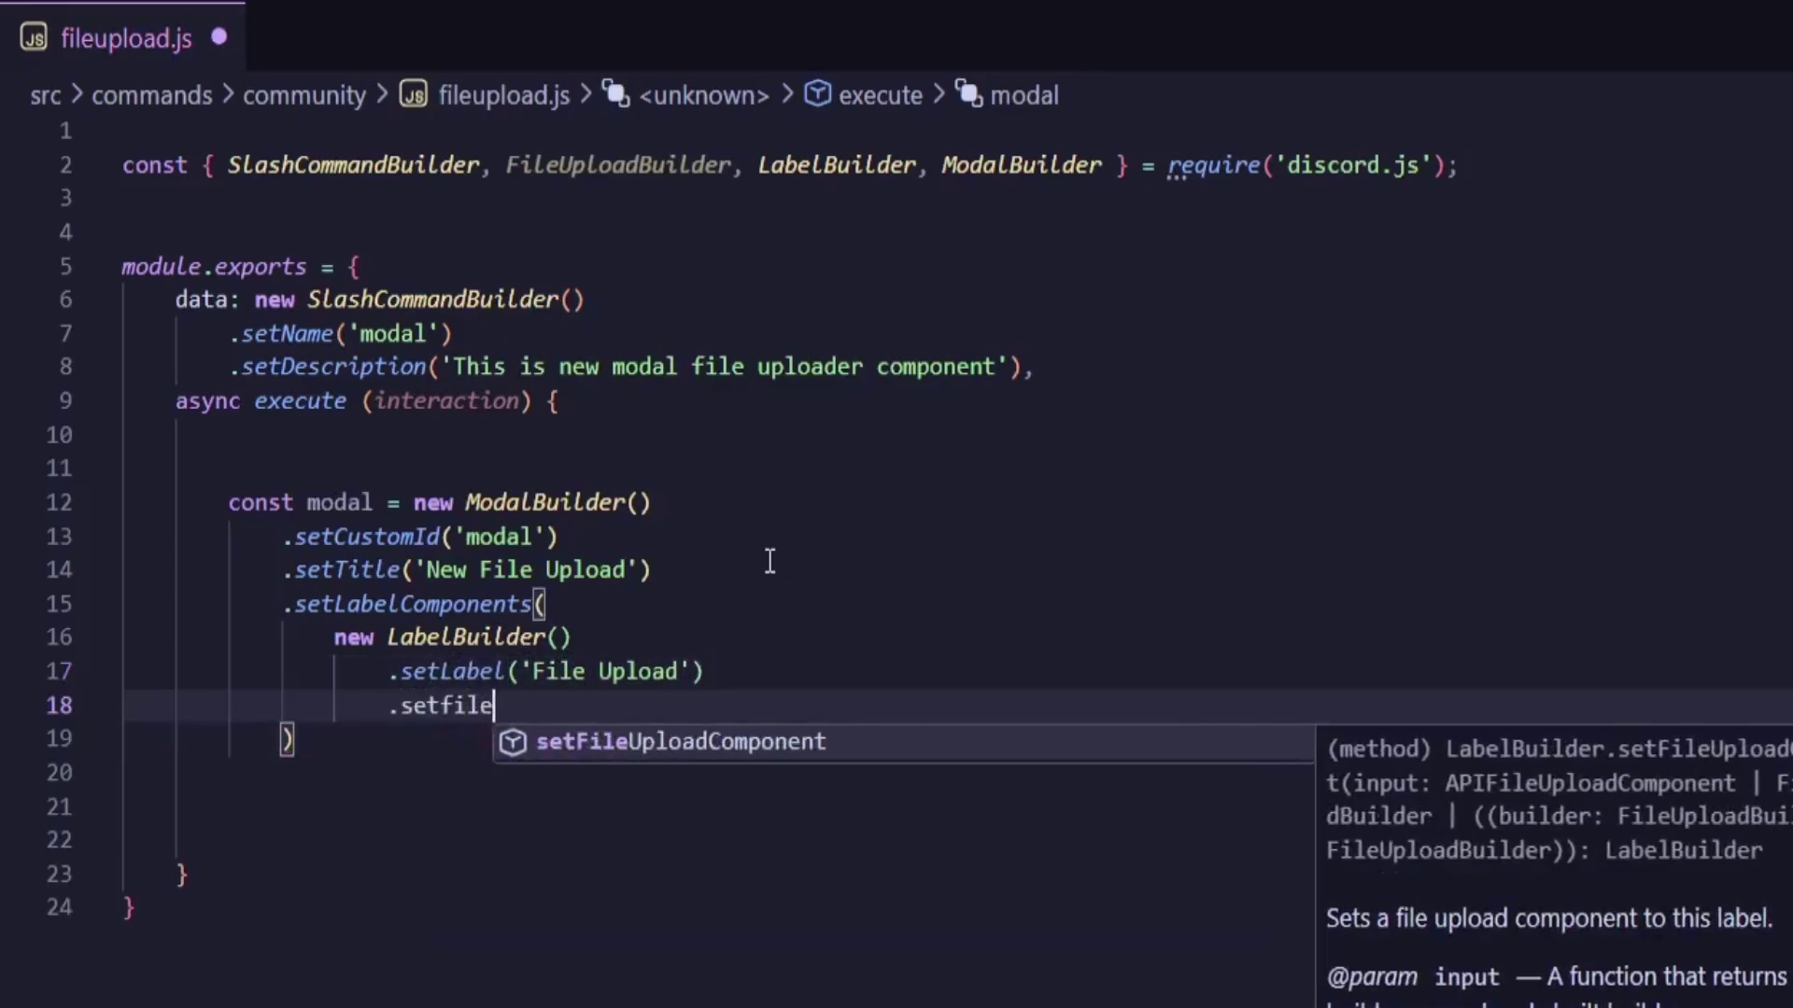
- Give the label a FileUploadBuilder component with custom id 'file-upload'
{"action": "key", "text": "Tab"}
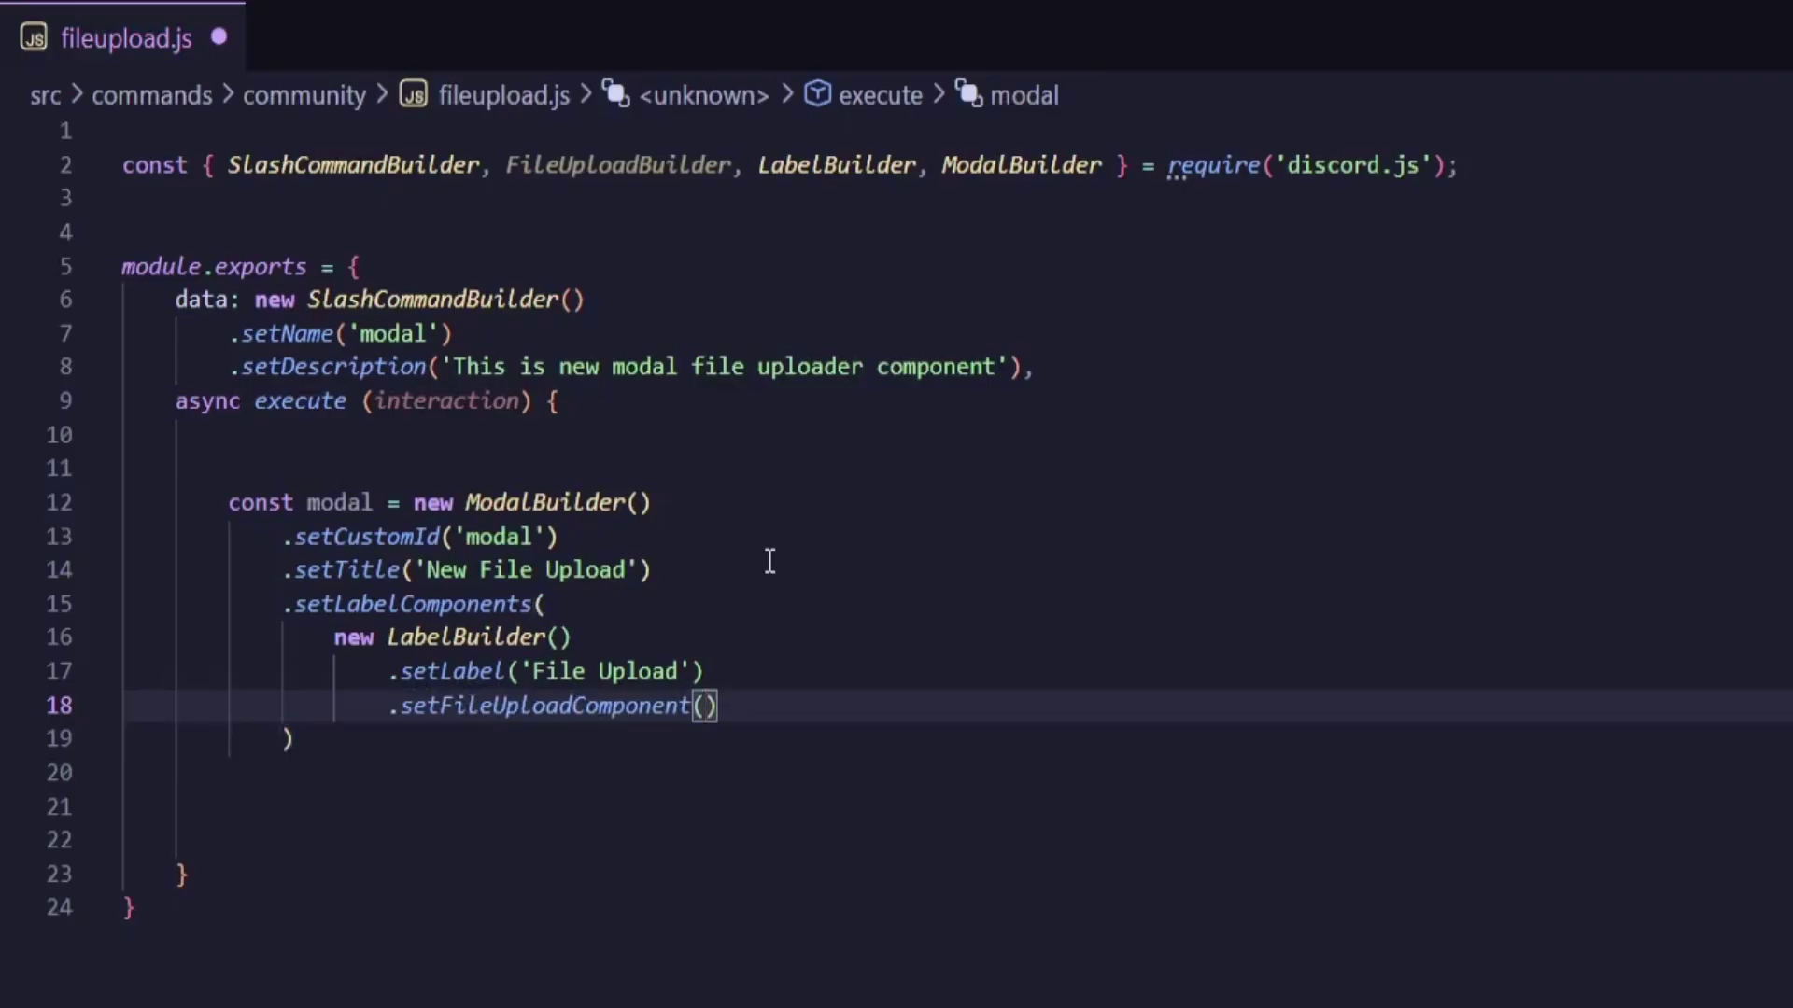
{"action": "key", "text": "Return"}
{"action": "type", "text": "new fileup"}
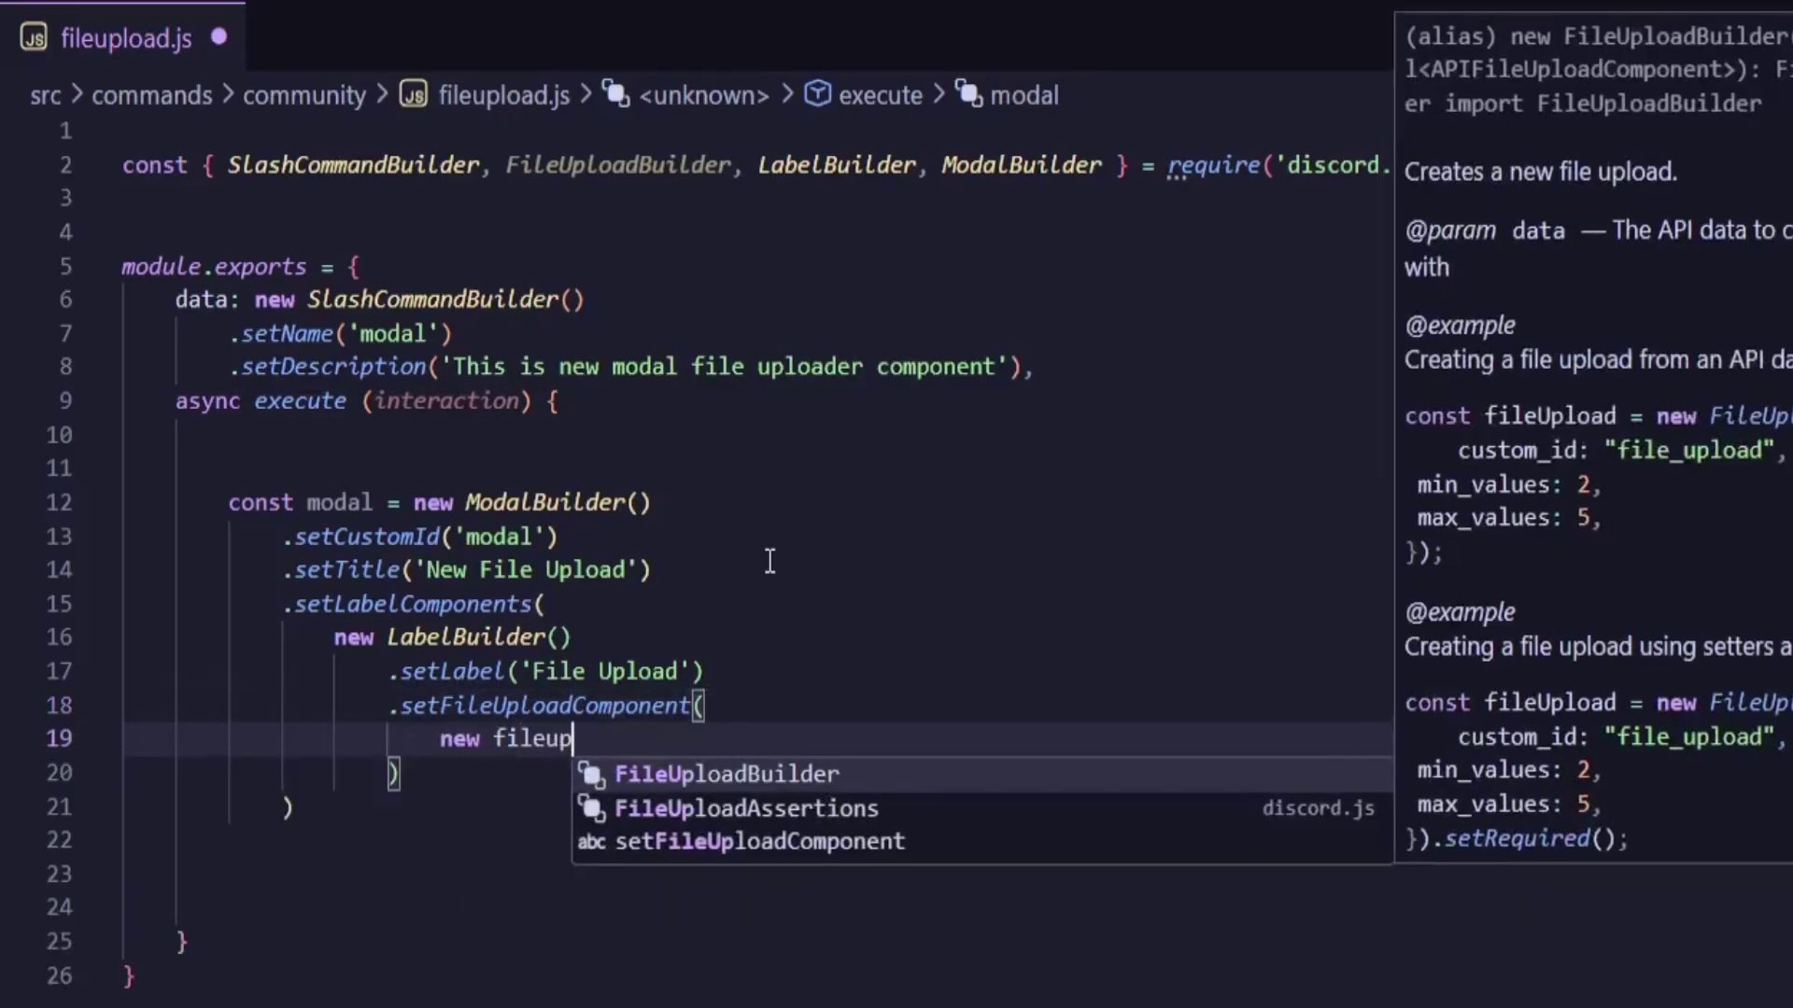
{"action": "key", "text": "Tab"}
{"action": "type", "text": "()"}
{"action": "key", "text": "Return"}
{"action": "type", "text": ".setc"}
{"action": "key", "text": "Tab"}
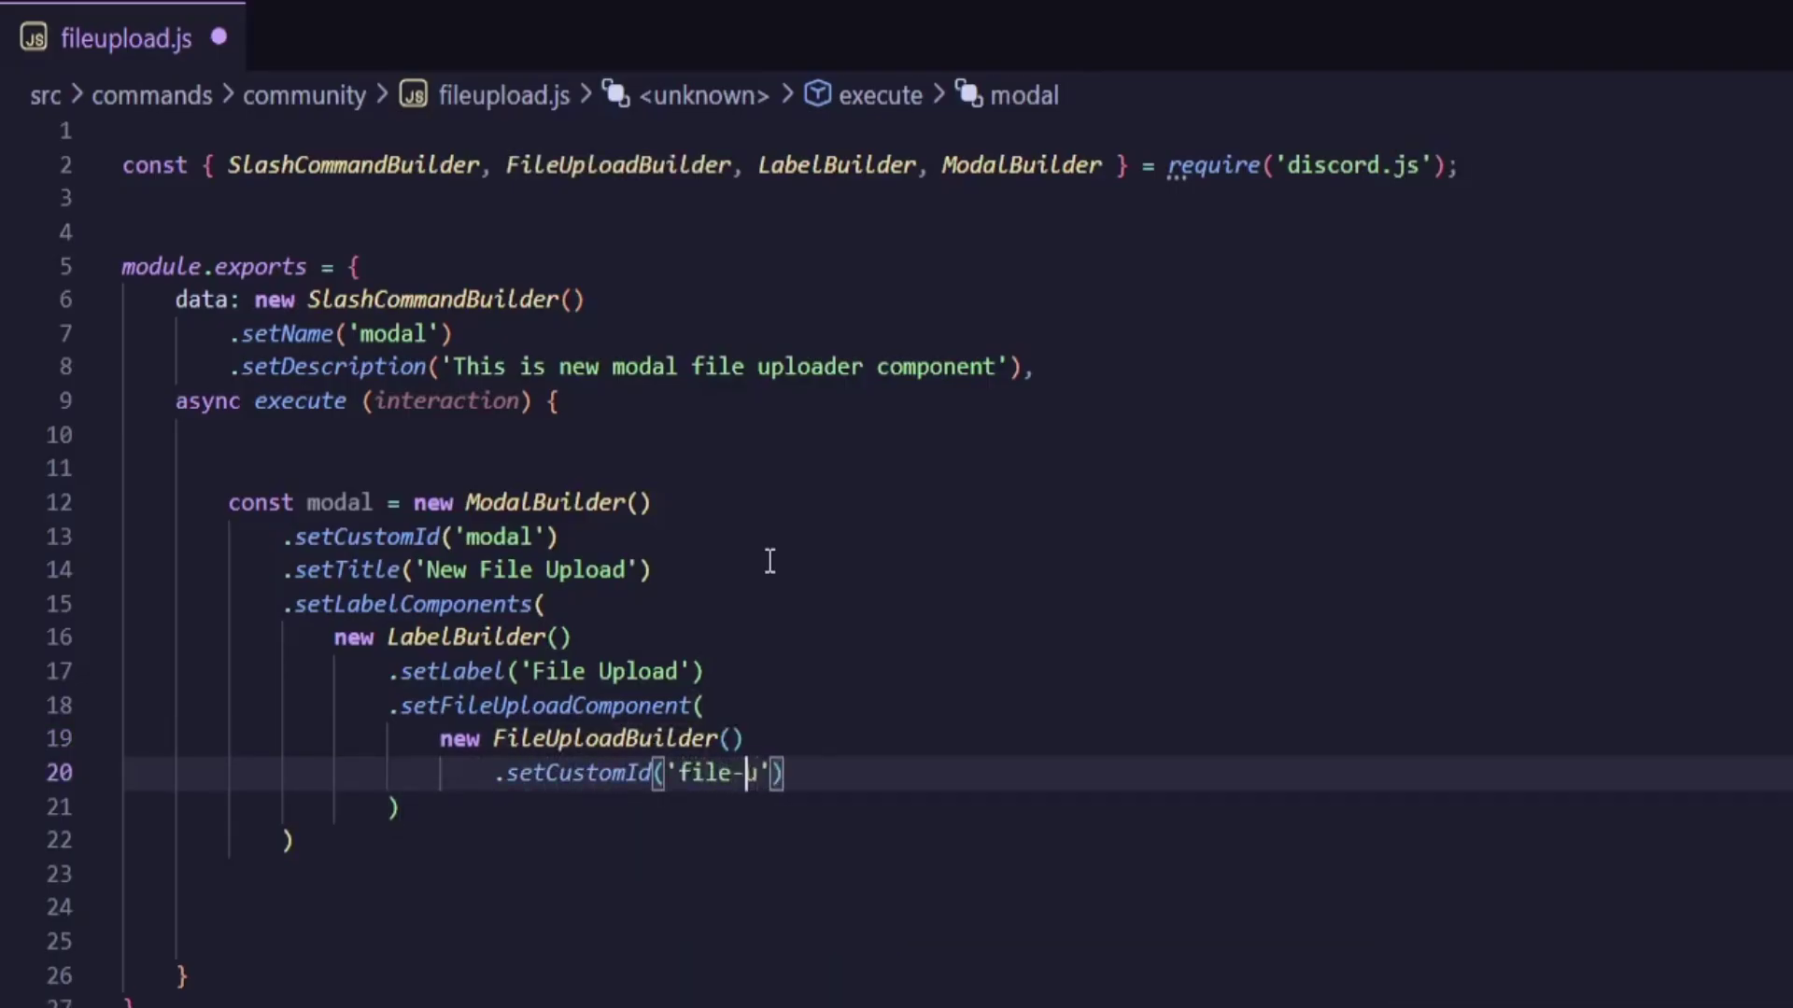
{"action": "key", "text": "End"}
{"action": "key", "text": "Return"}
{"action": "type", "text": ".se"}
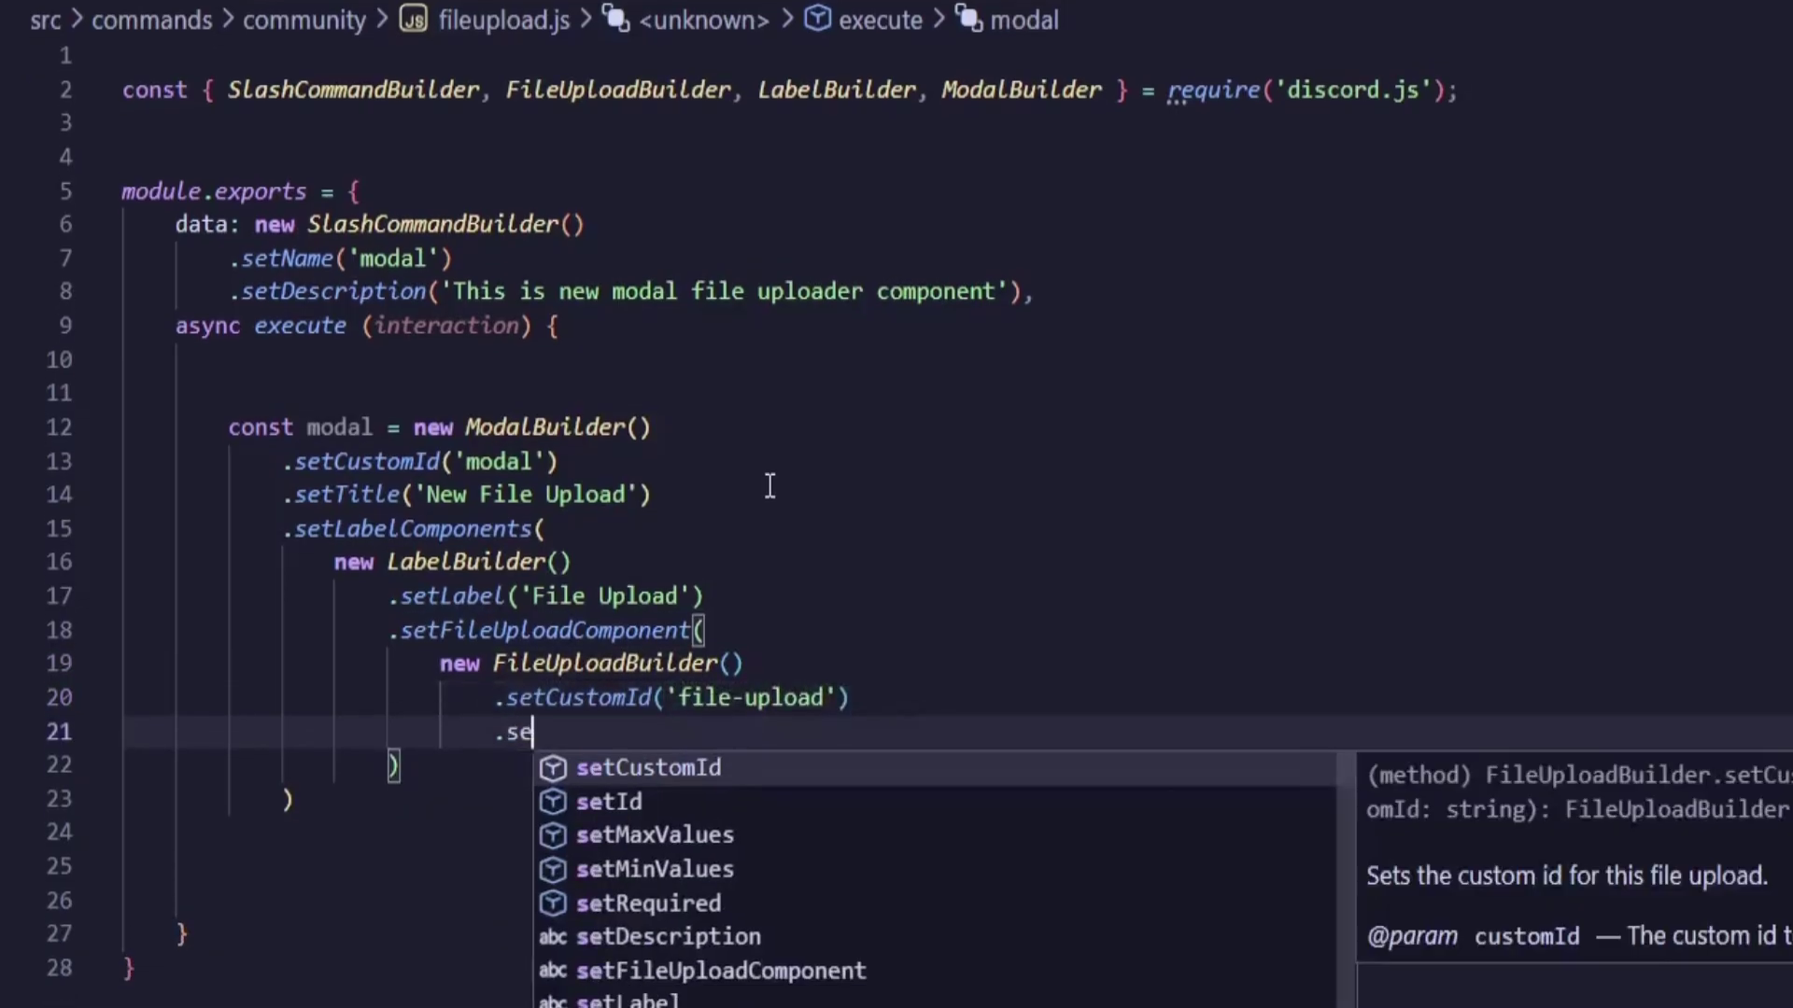
{"action": "type", "text": "tmin"}
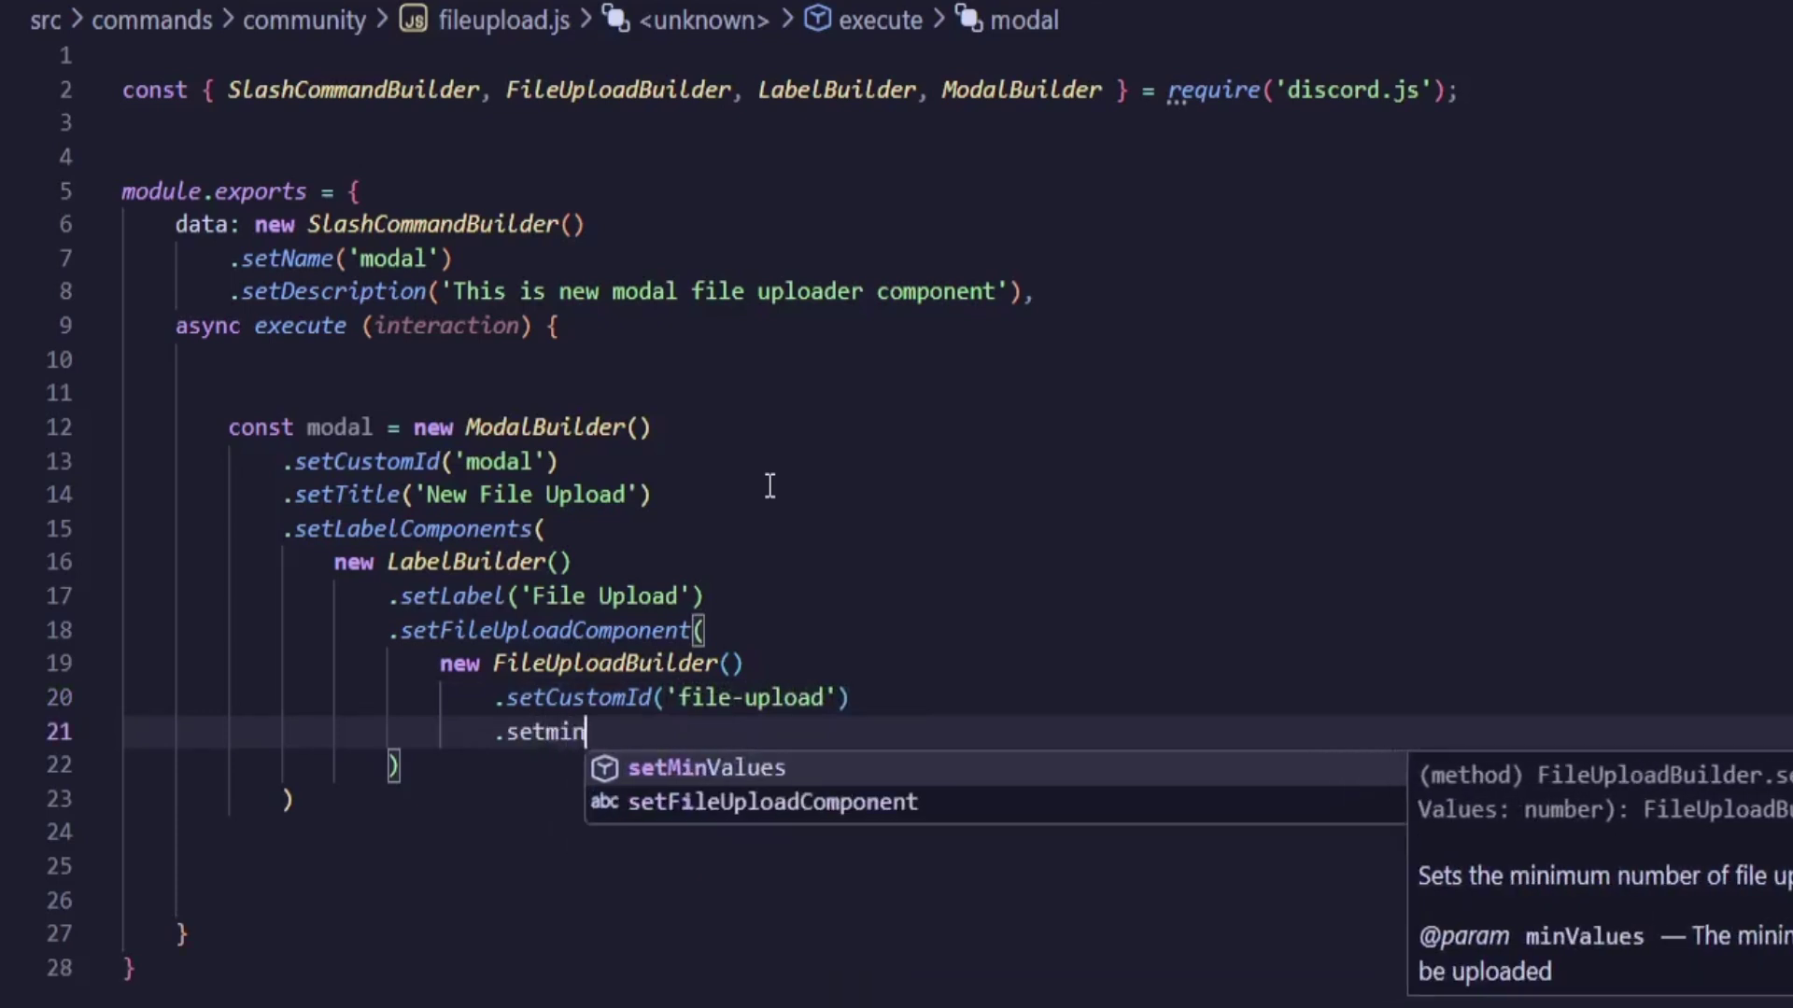
{"action": "key", "text": "BackSpace"}
{"action": "key", "text": "BackSpace"}
{"action": "key", "text": "BackSpace"}
{"action": "key", "text": "BackSpace"}
{"action": "key", "text": "BackSpace"}
{"action": "key", "text": "BackSpace"}
{"action": "key", "text": "BackSpace"}
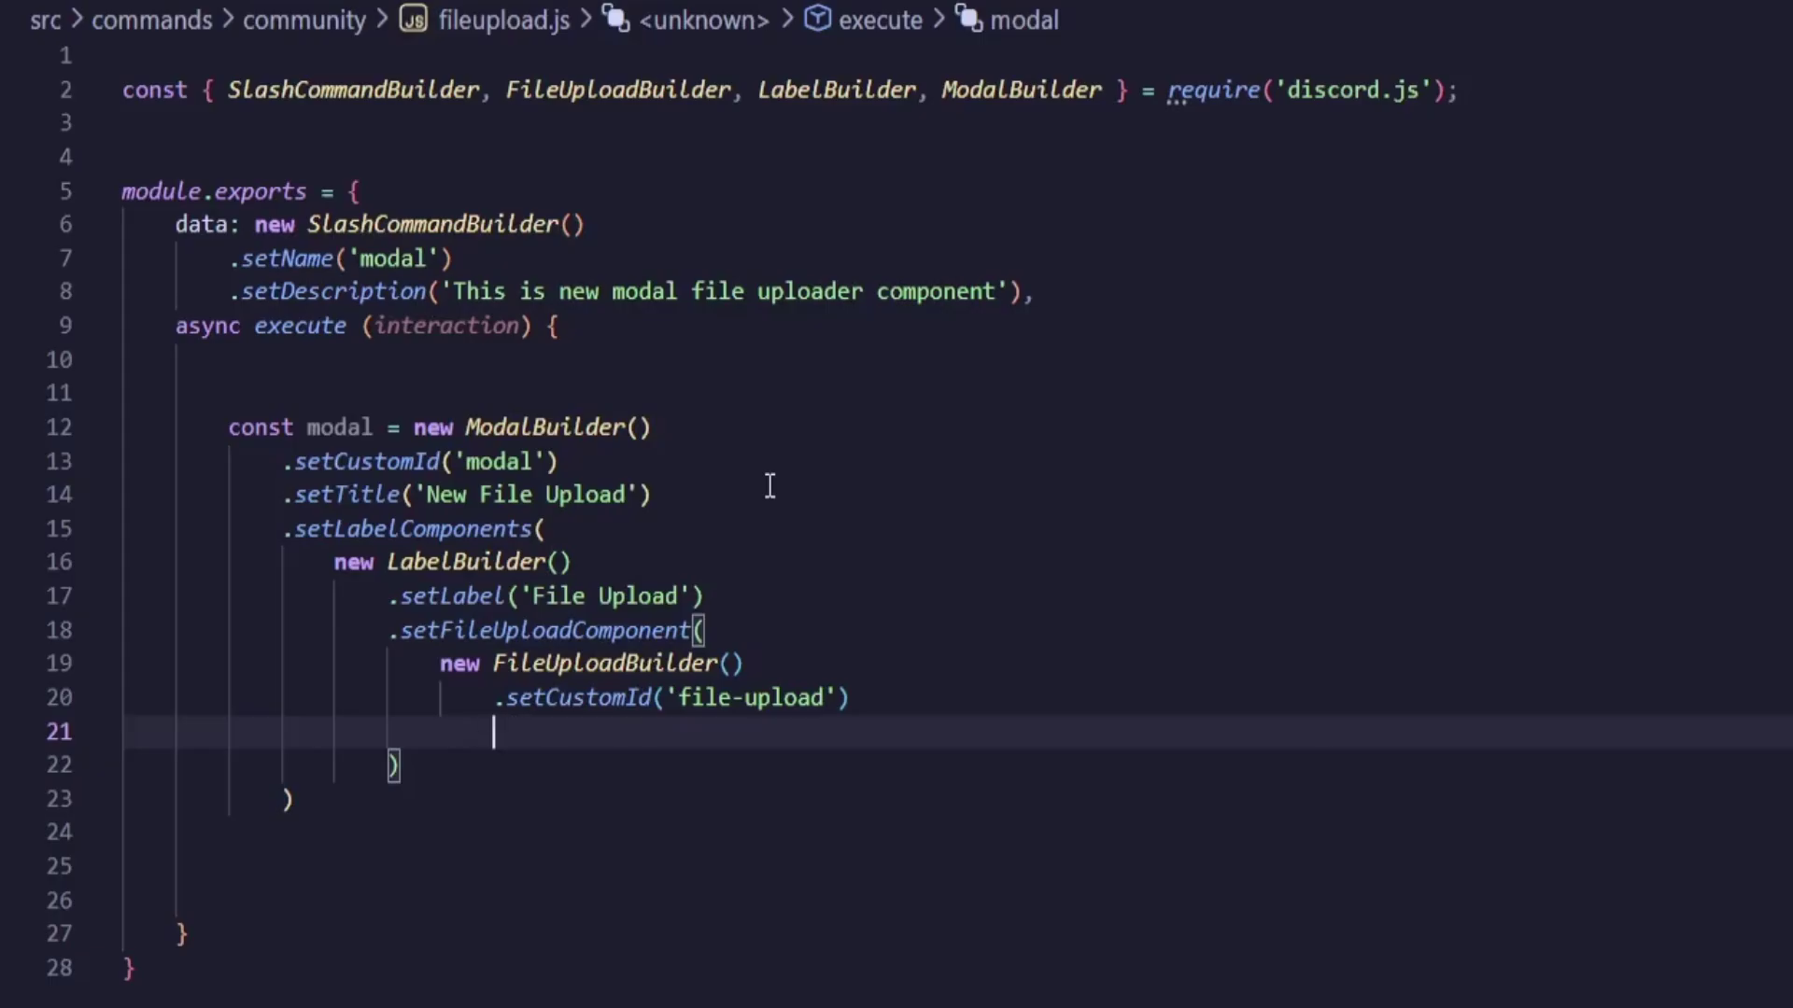
- Show the modal via interaction.showModal(modal), save, and run node . in the terminal
{"action": "left_click", "coordinate": [593, 903]}
{"action": "type", "text": "interaction.showModal(modal"}
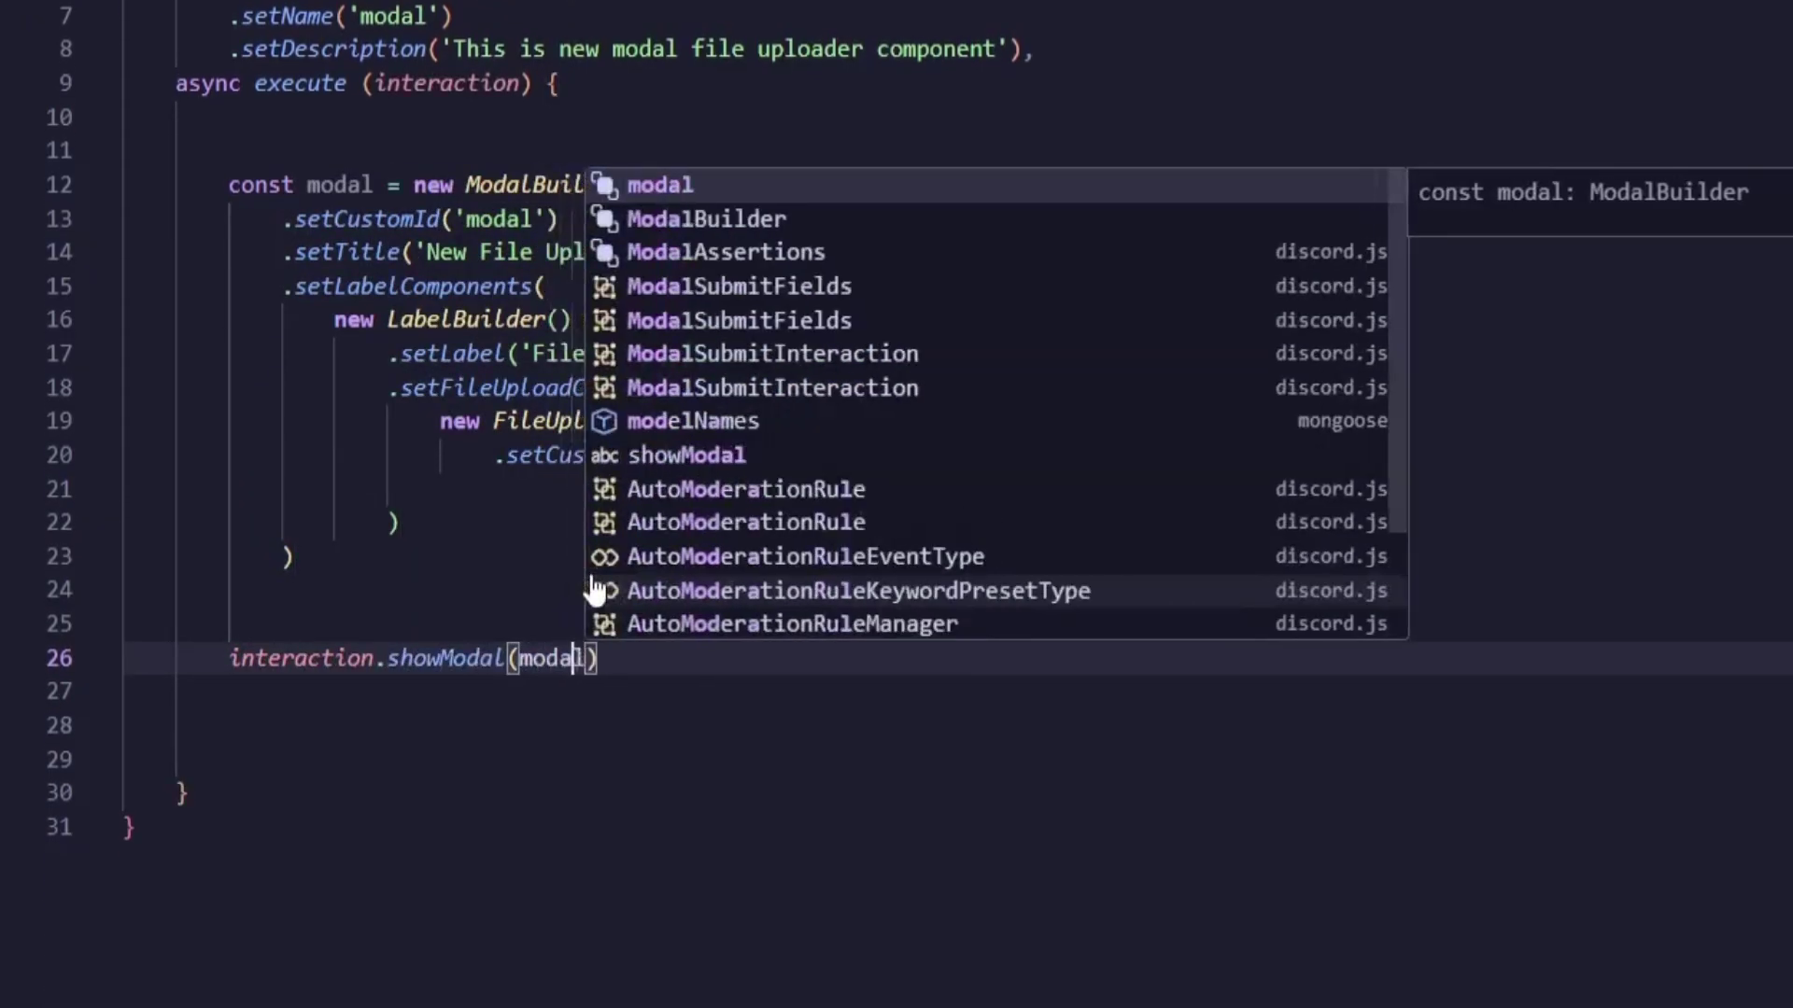
{"action": "key", "text": "Escape"}
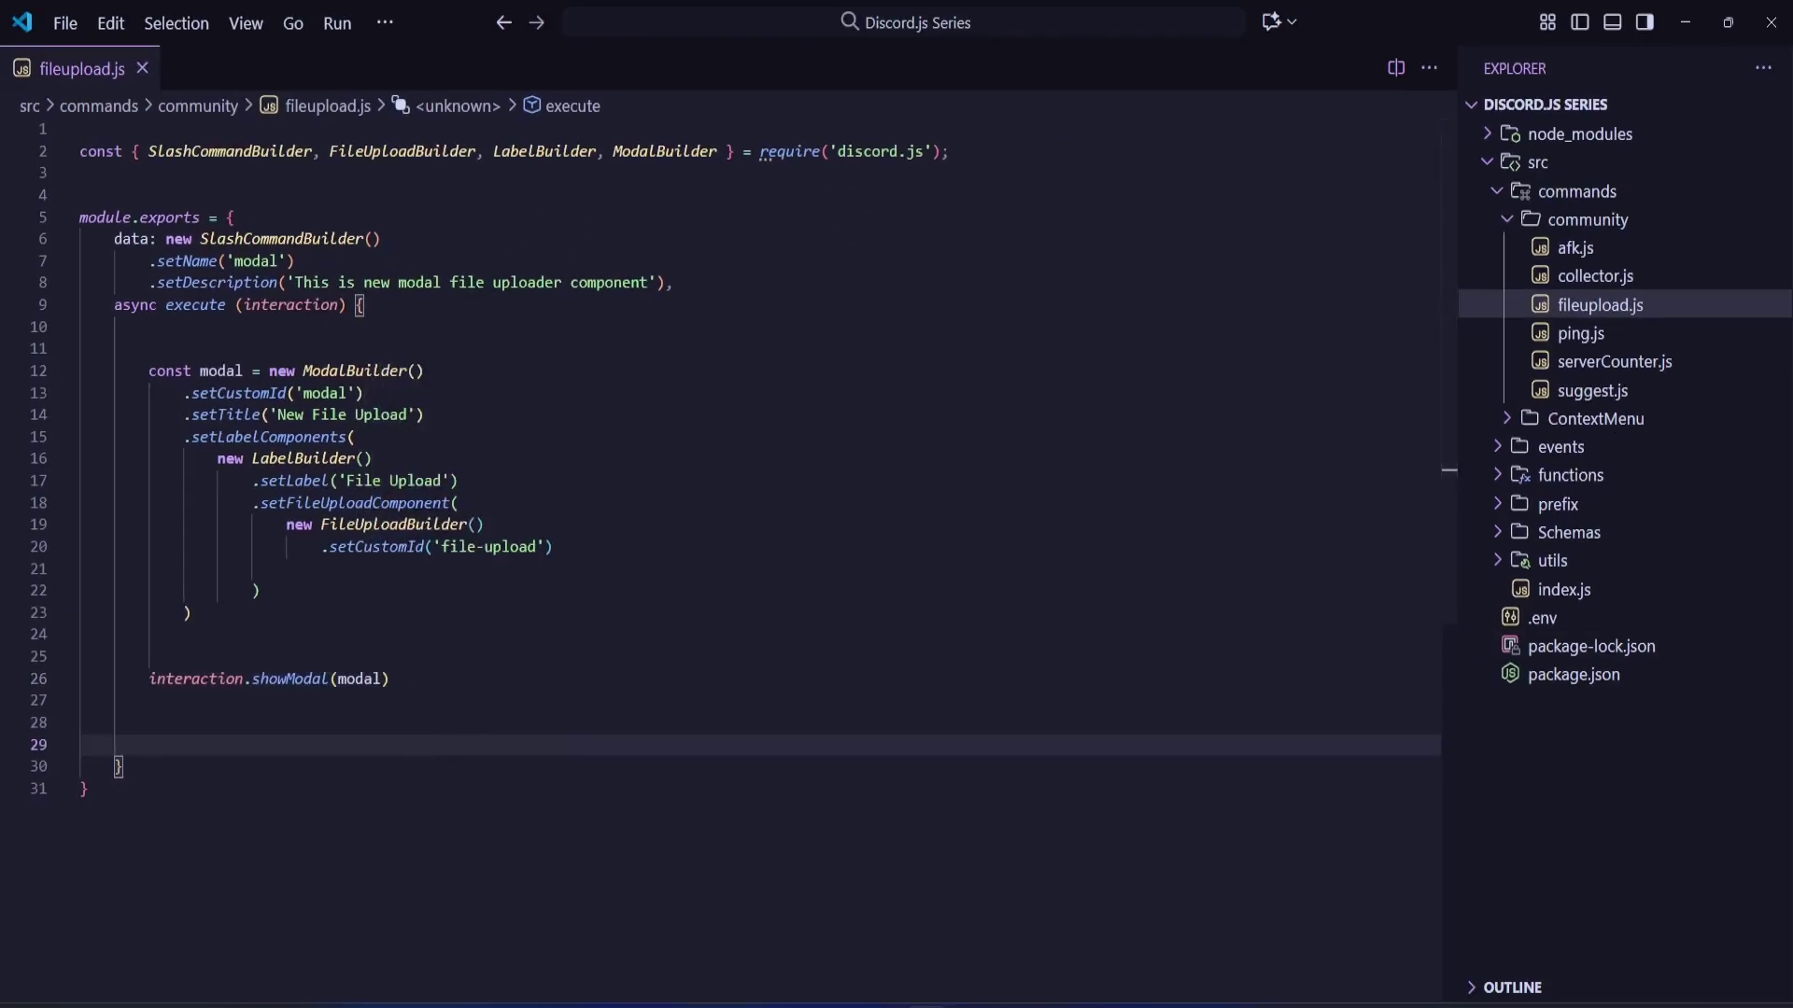
{"action": "key", "text": "ctrl+grave"}
{"action": "type", "text": "node ."}
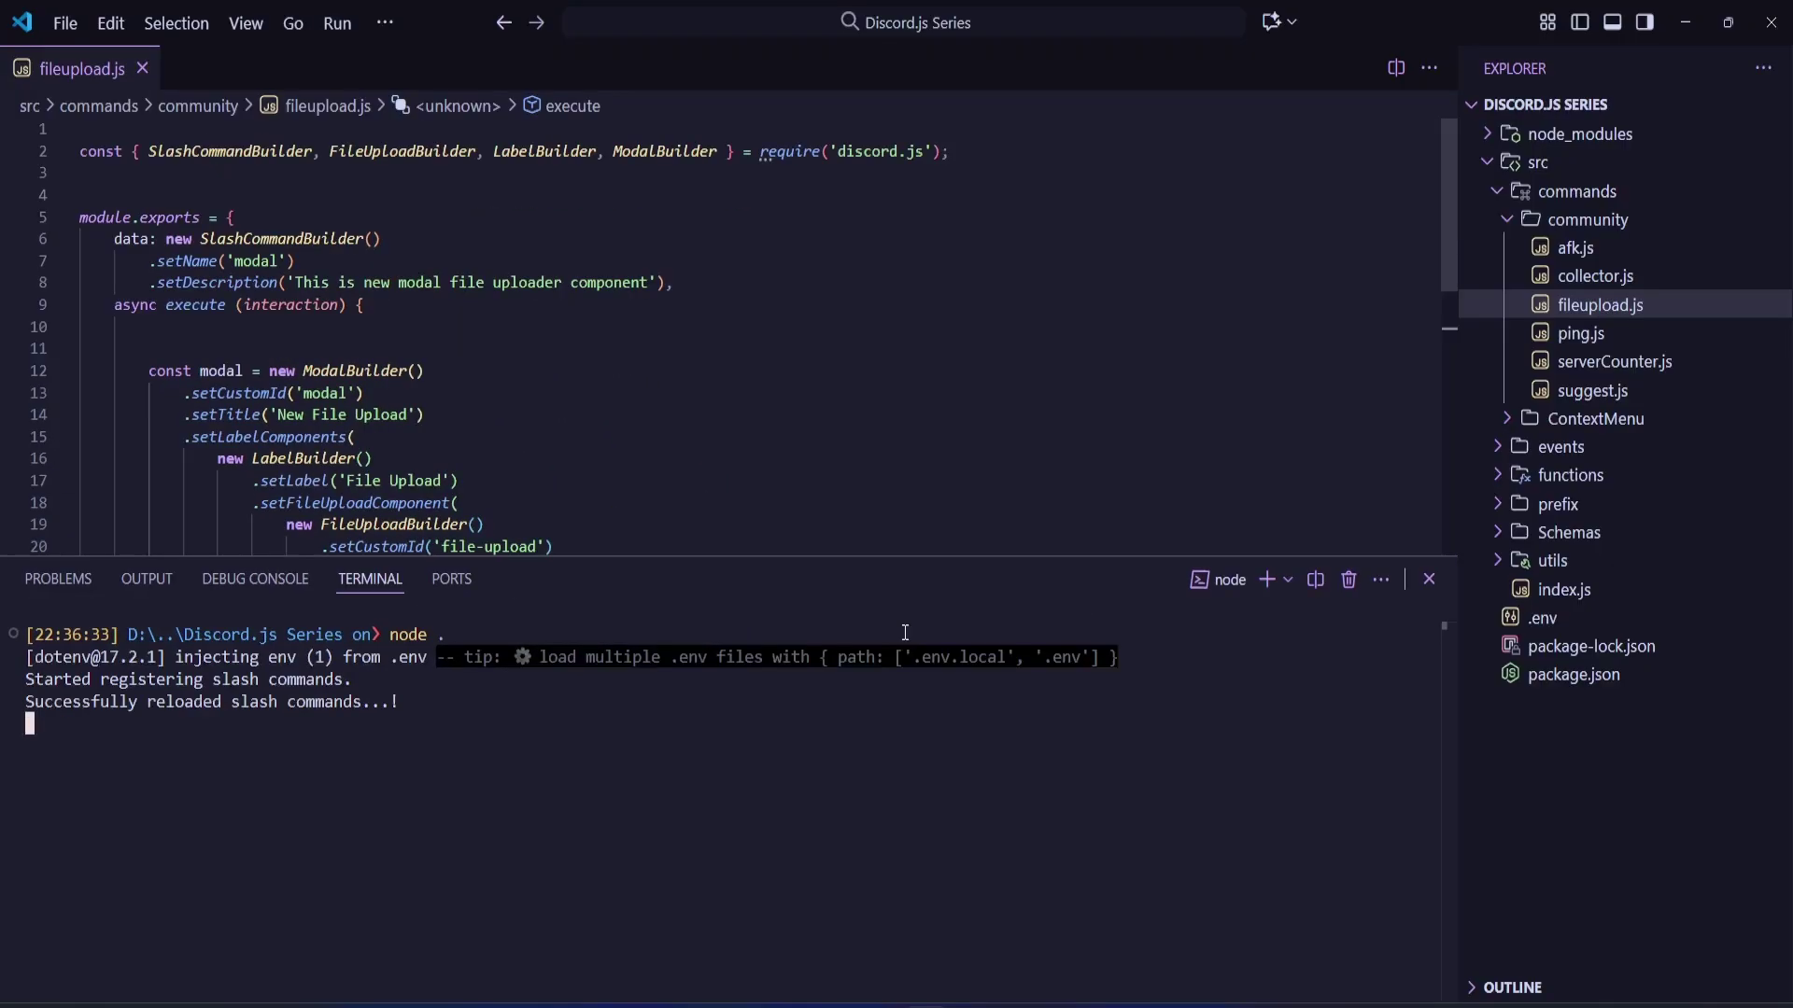
{"action": "key", "text": "alt+Tab"}
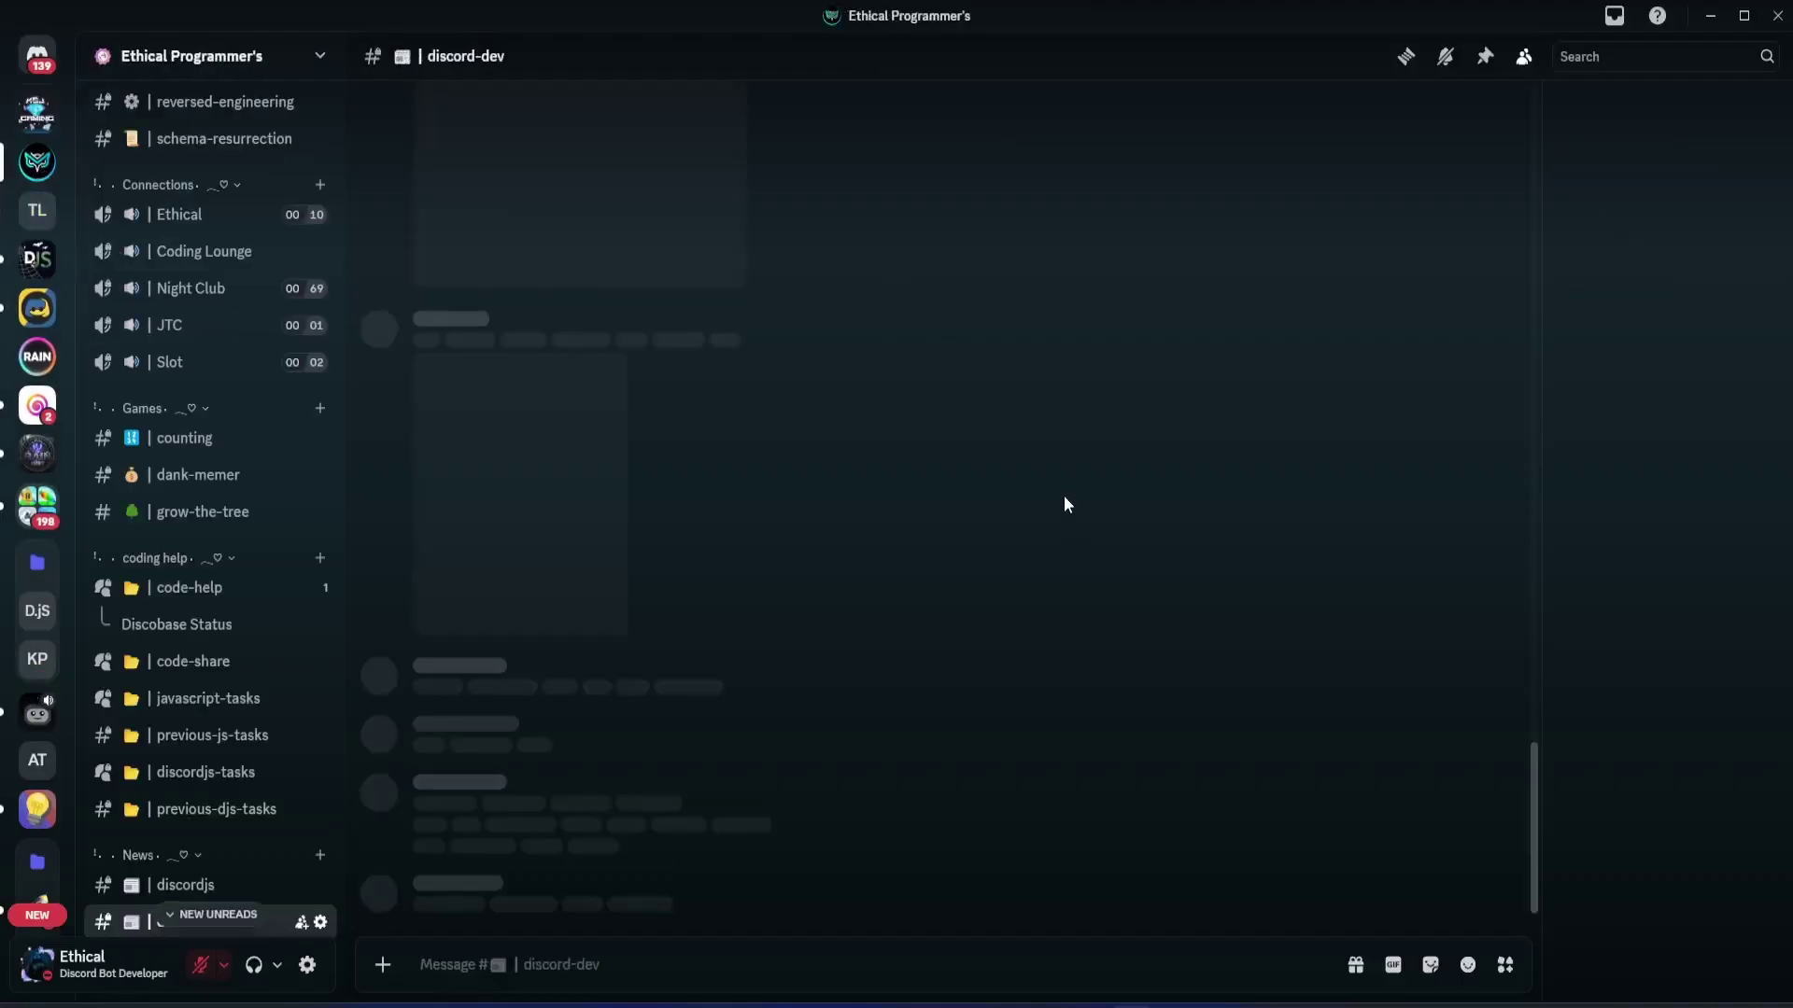
- Go to #new-modal-file in Testing Languages and run the bot's /modal command
{"action": "left_click", "coordinate": [37, 564]}
{"action": "scroll", "coordinate": [165, 565], "scroll_direction": "up", "scroll_amount": 2}
{"action": "scroll", "coordinate": [166, 566], "scroll_direction": "up", "scroll_amount": 8}
{"action": "scroll", "coordinate": [169, 560], "scroll_direction": "up", "scroll_amount": 1}
{"action": "left_click", "coordinate": [176, 516]}
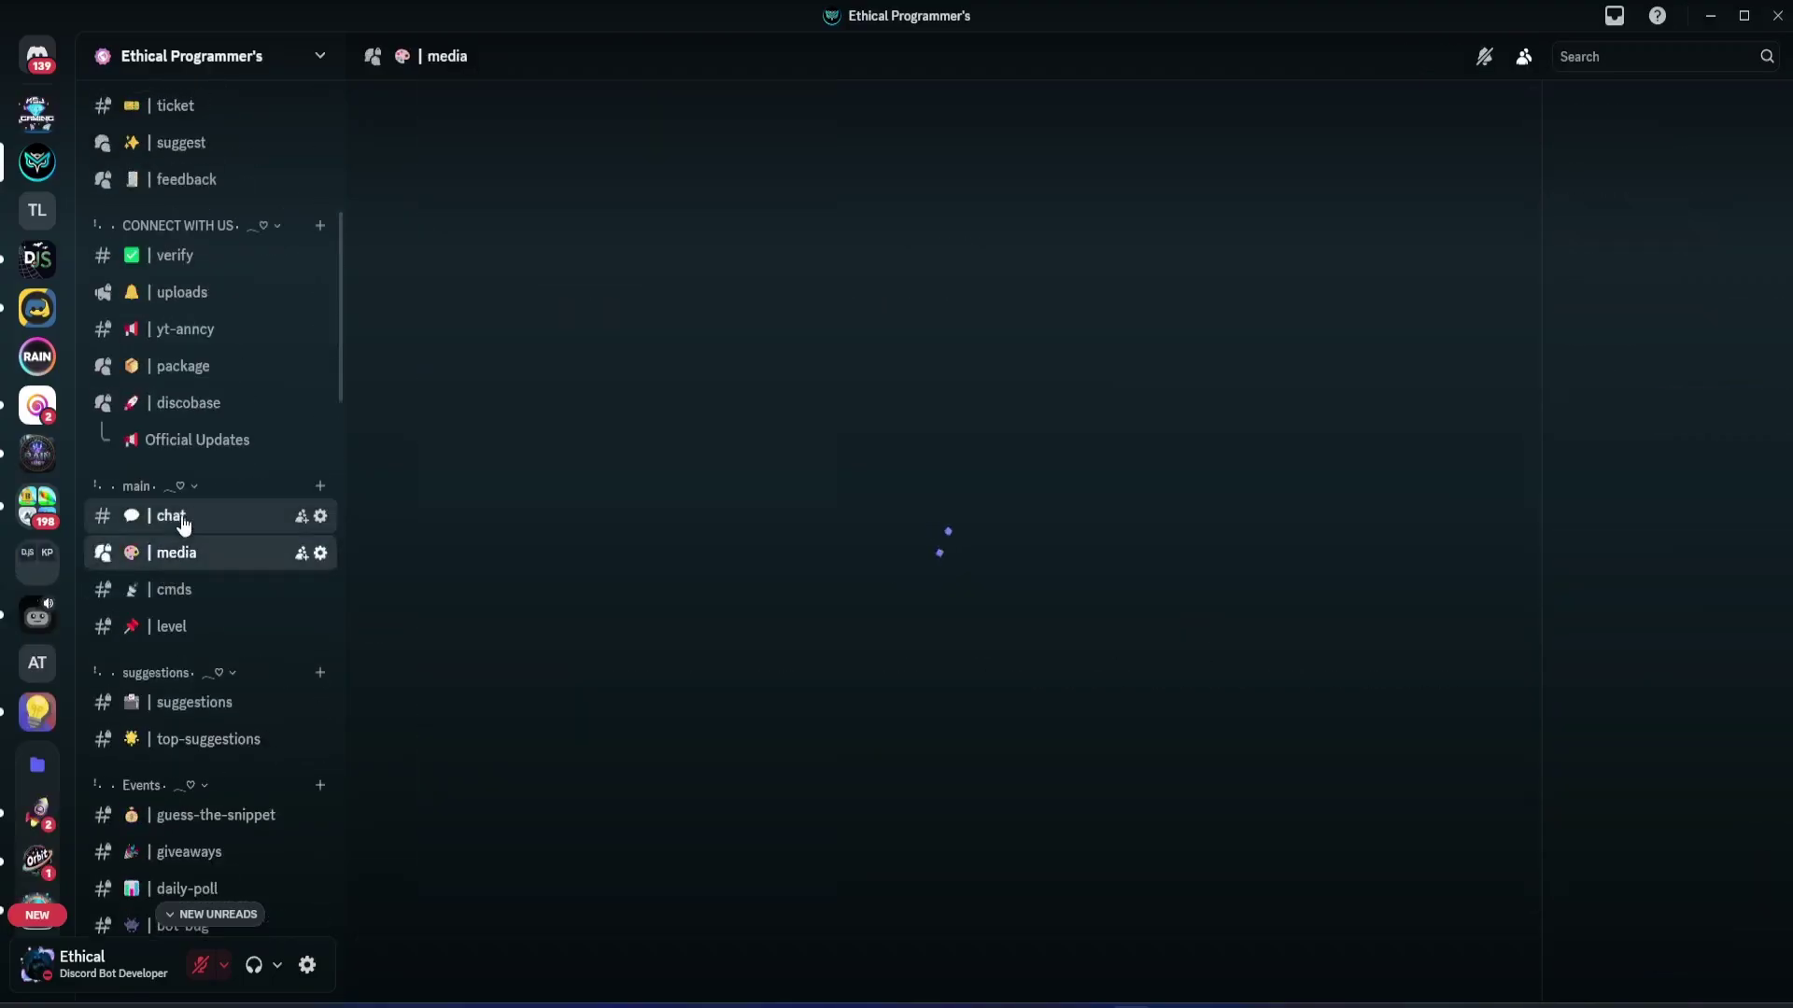
{"action": "key", "text": "ctrl+alt+Down"}
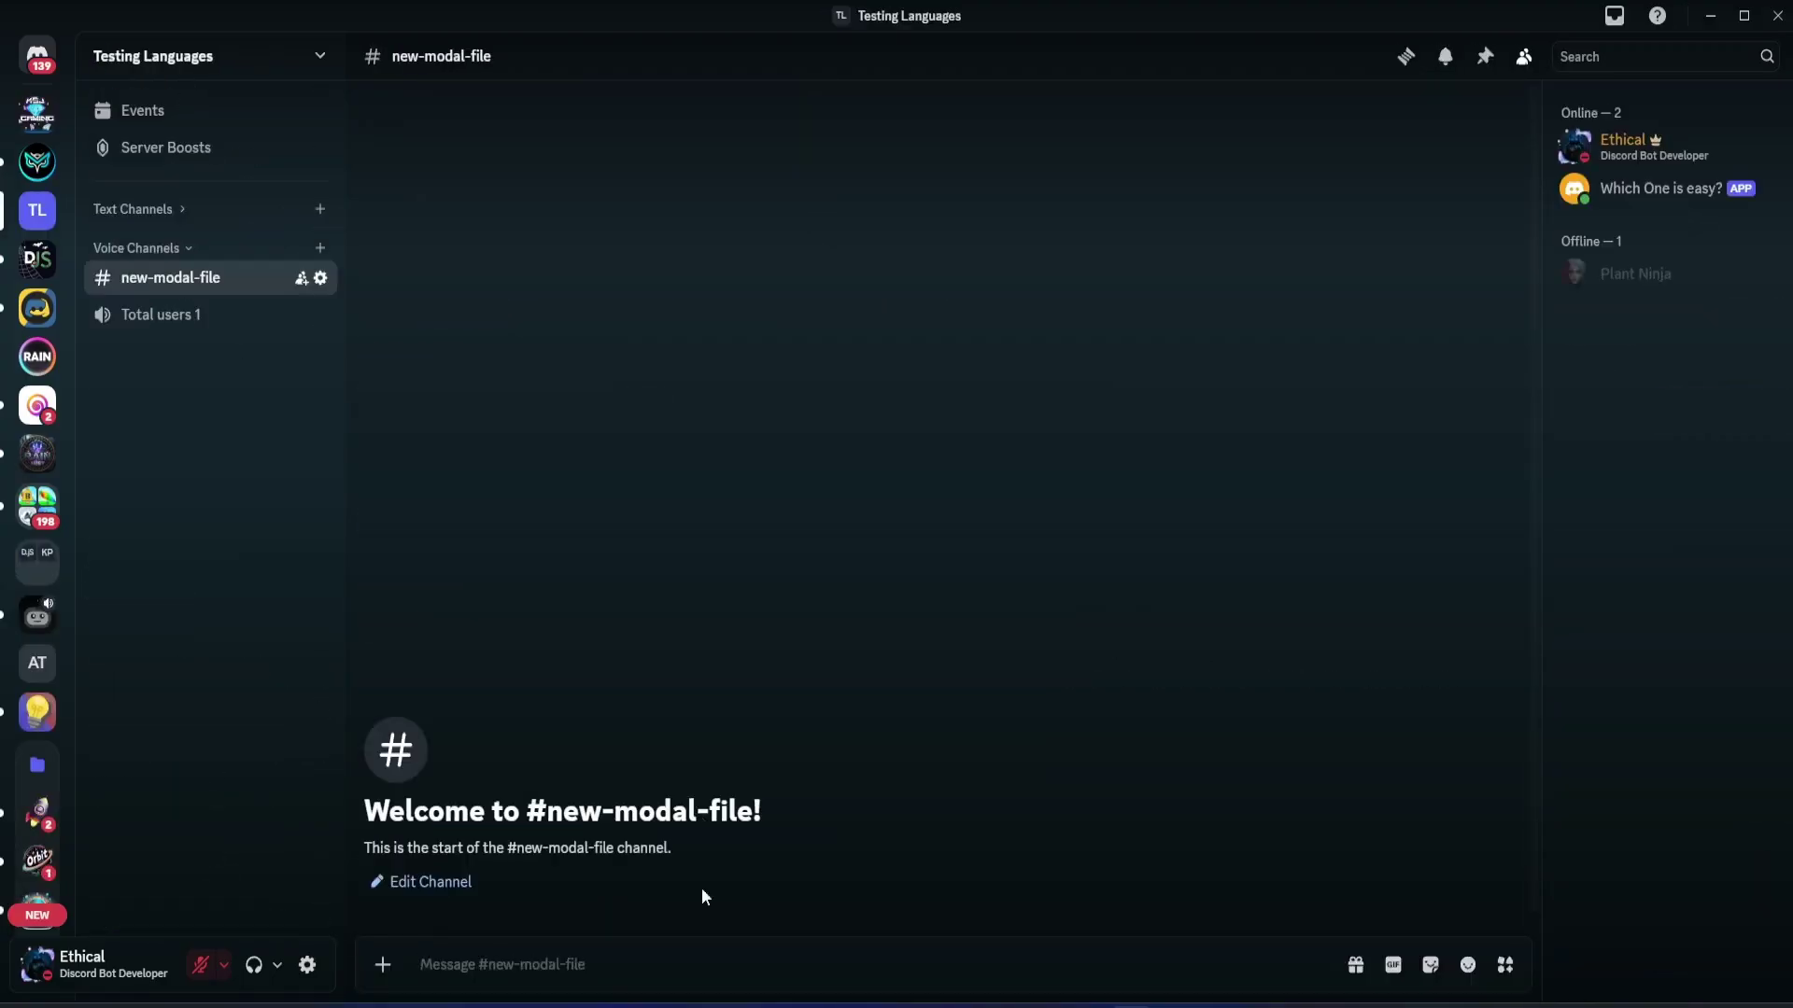
{"action": "type", "text": "/modal"}
{"action": "key", "text": "Return"}
{"action": "key", "text": "Return"}
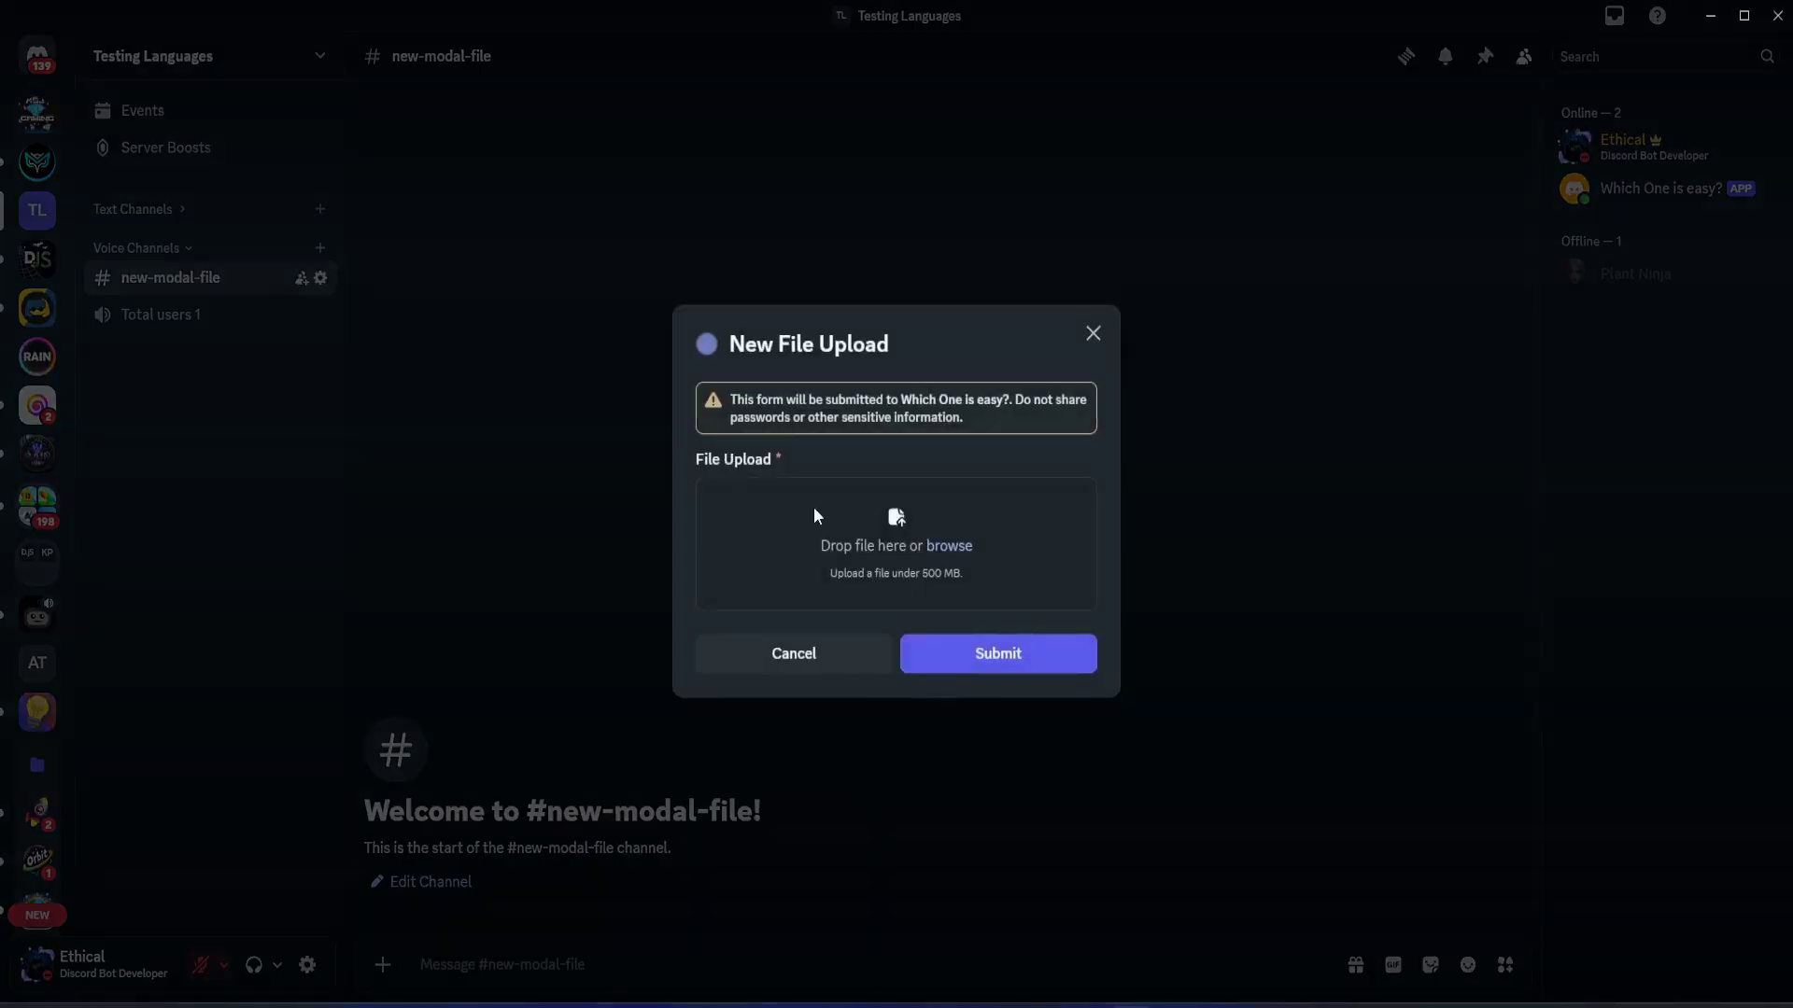
- Attach Screenshot 2025-10-28 221131.png, submit, and close the form after the error
{"action": "left_click", "coordinate": [962, 567]}
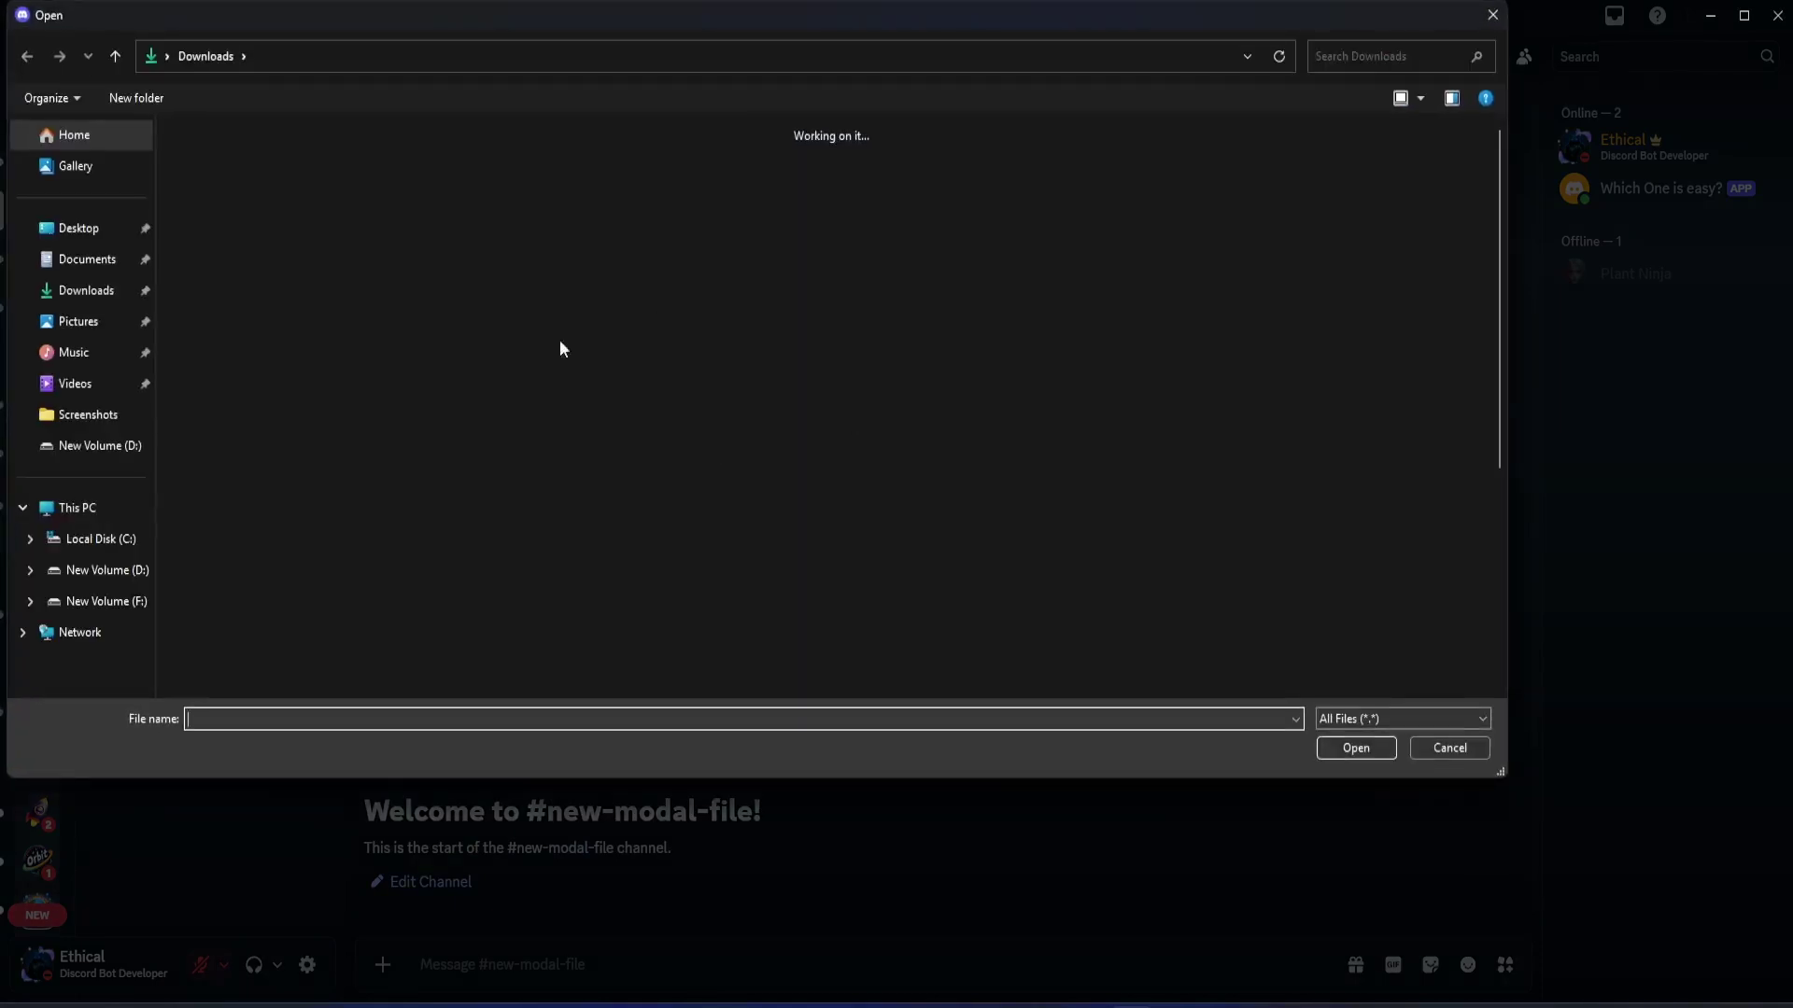
{"action": "left_click", "coordinate": [420, 239]}
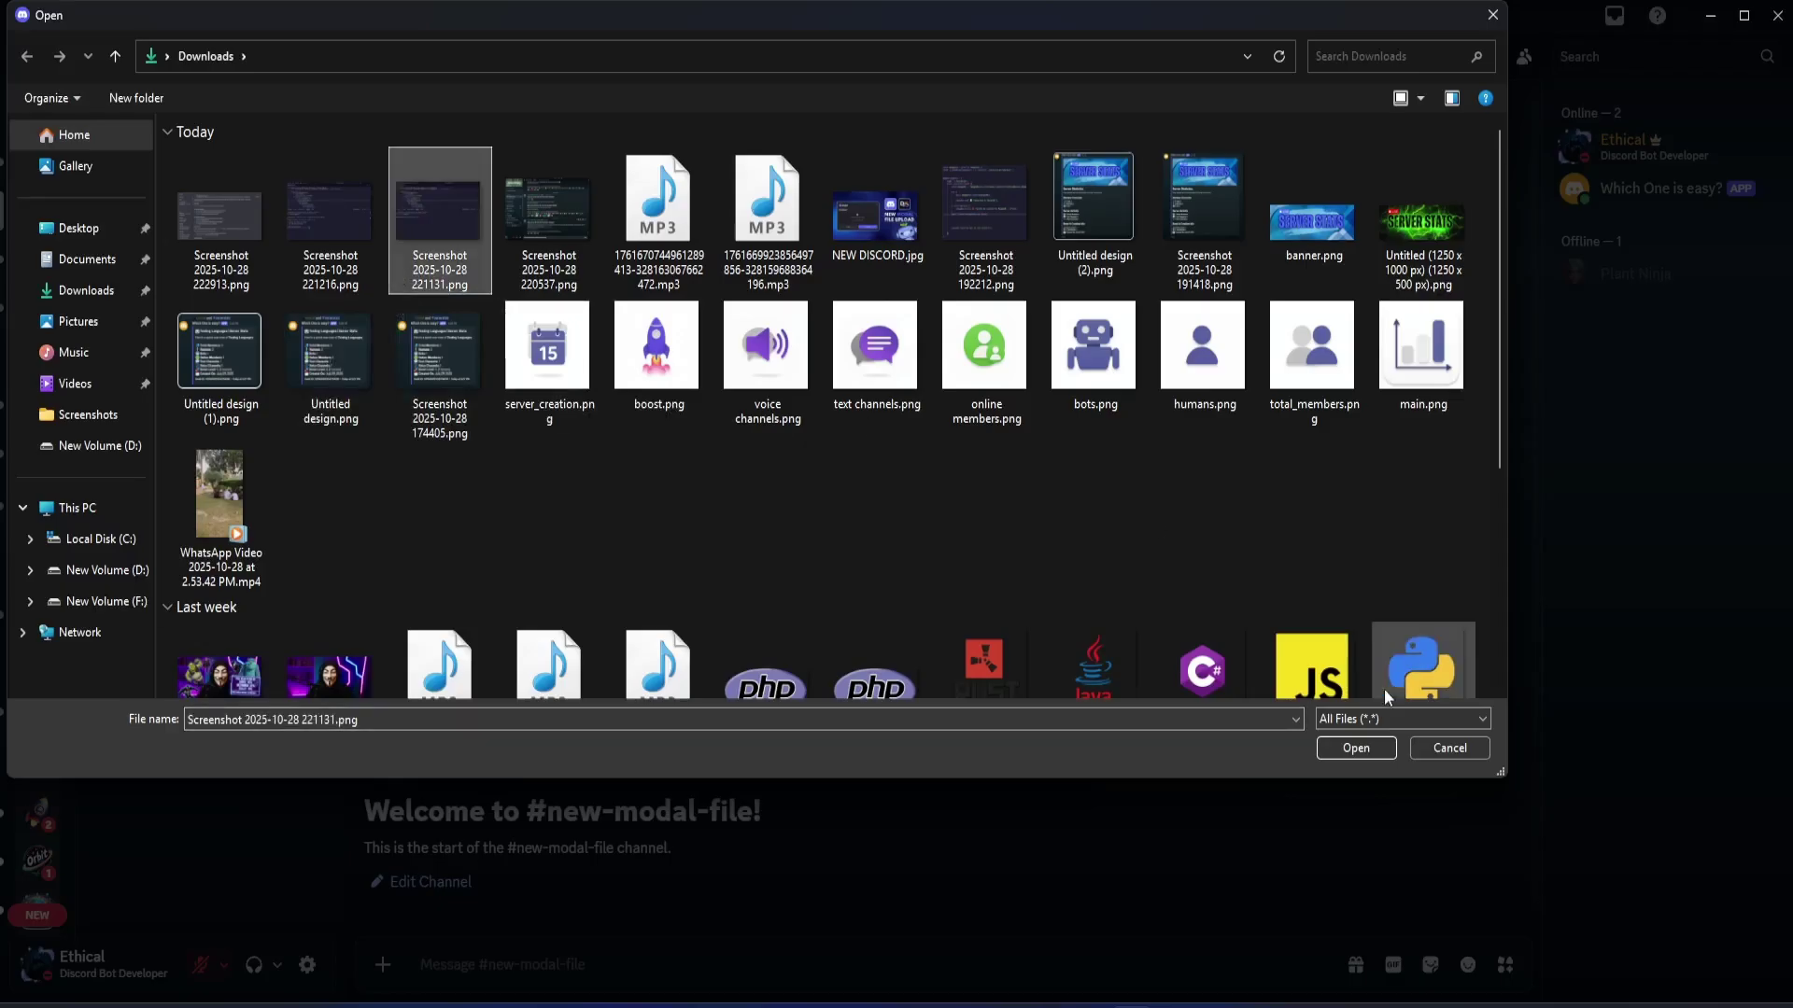
{"action": "left_click", "coordinate": [1341, 746]}
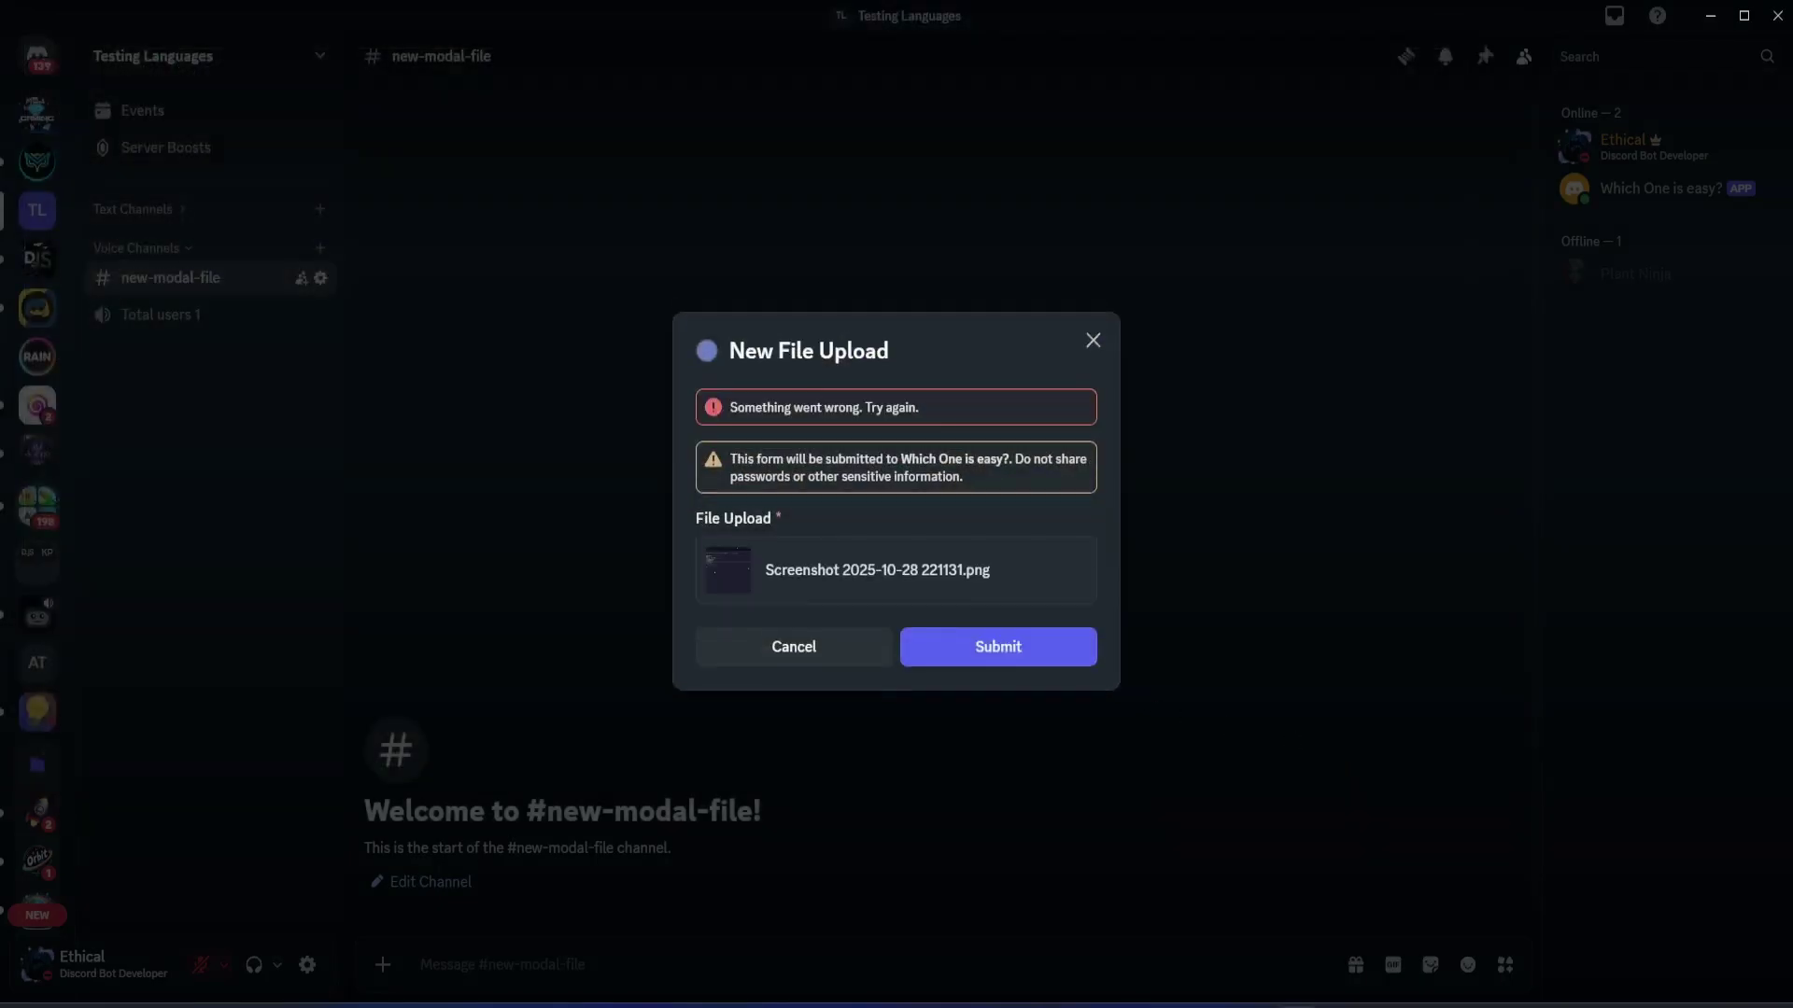
{"action": "left_click", "coordinate": [962, 982]}
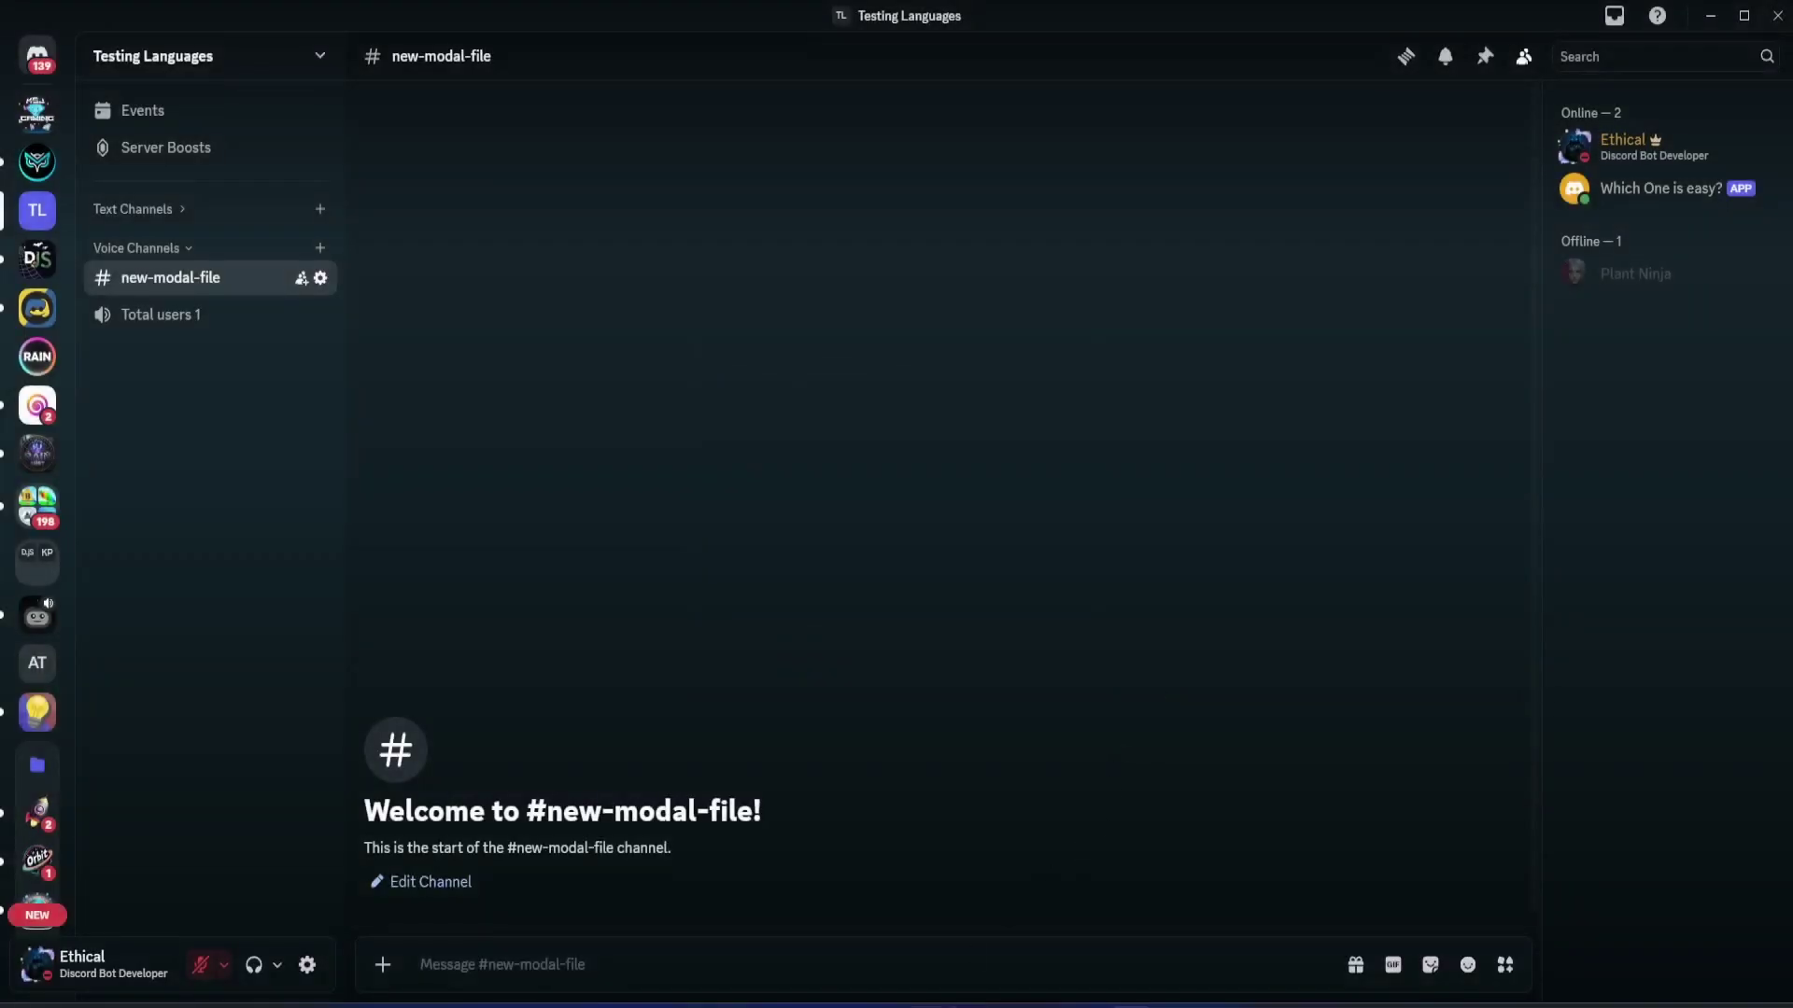
- Shrink the terminal and start a client.on('interactionCreate', interaction) handler in index.js
{"action": "key", "text": "alt+Tab"}
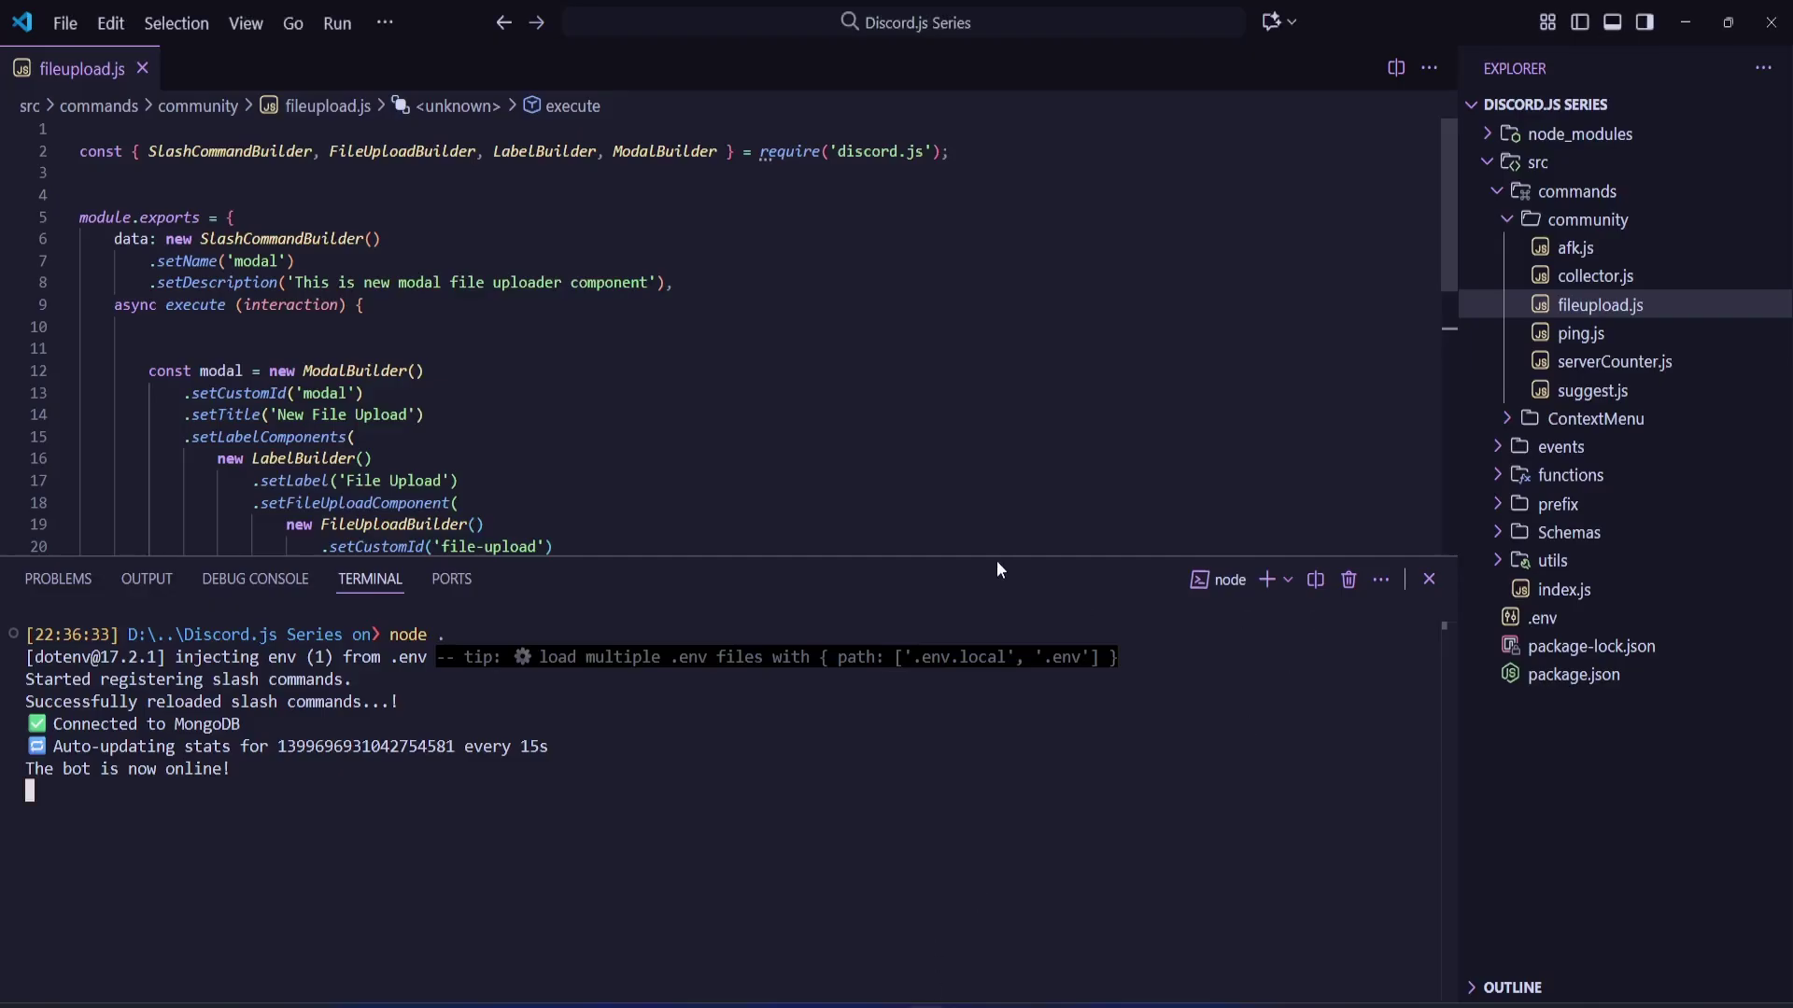
{"action": "left_click_drag", "start_coordinate": [999, 567], "coordinate": [988, 910]}
{"action": "type", "text": "c"}
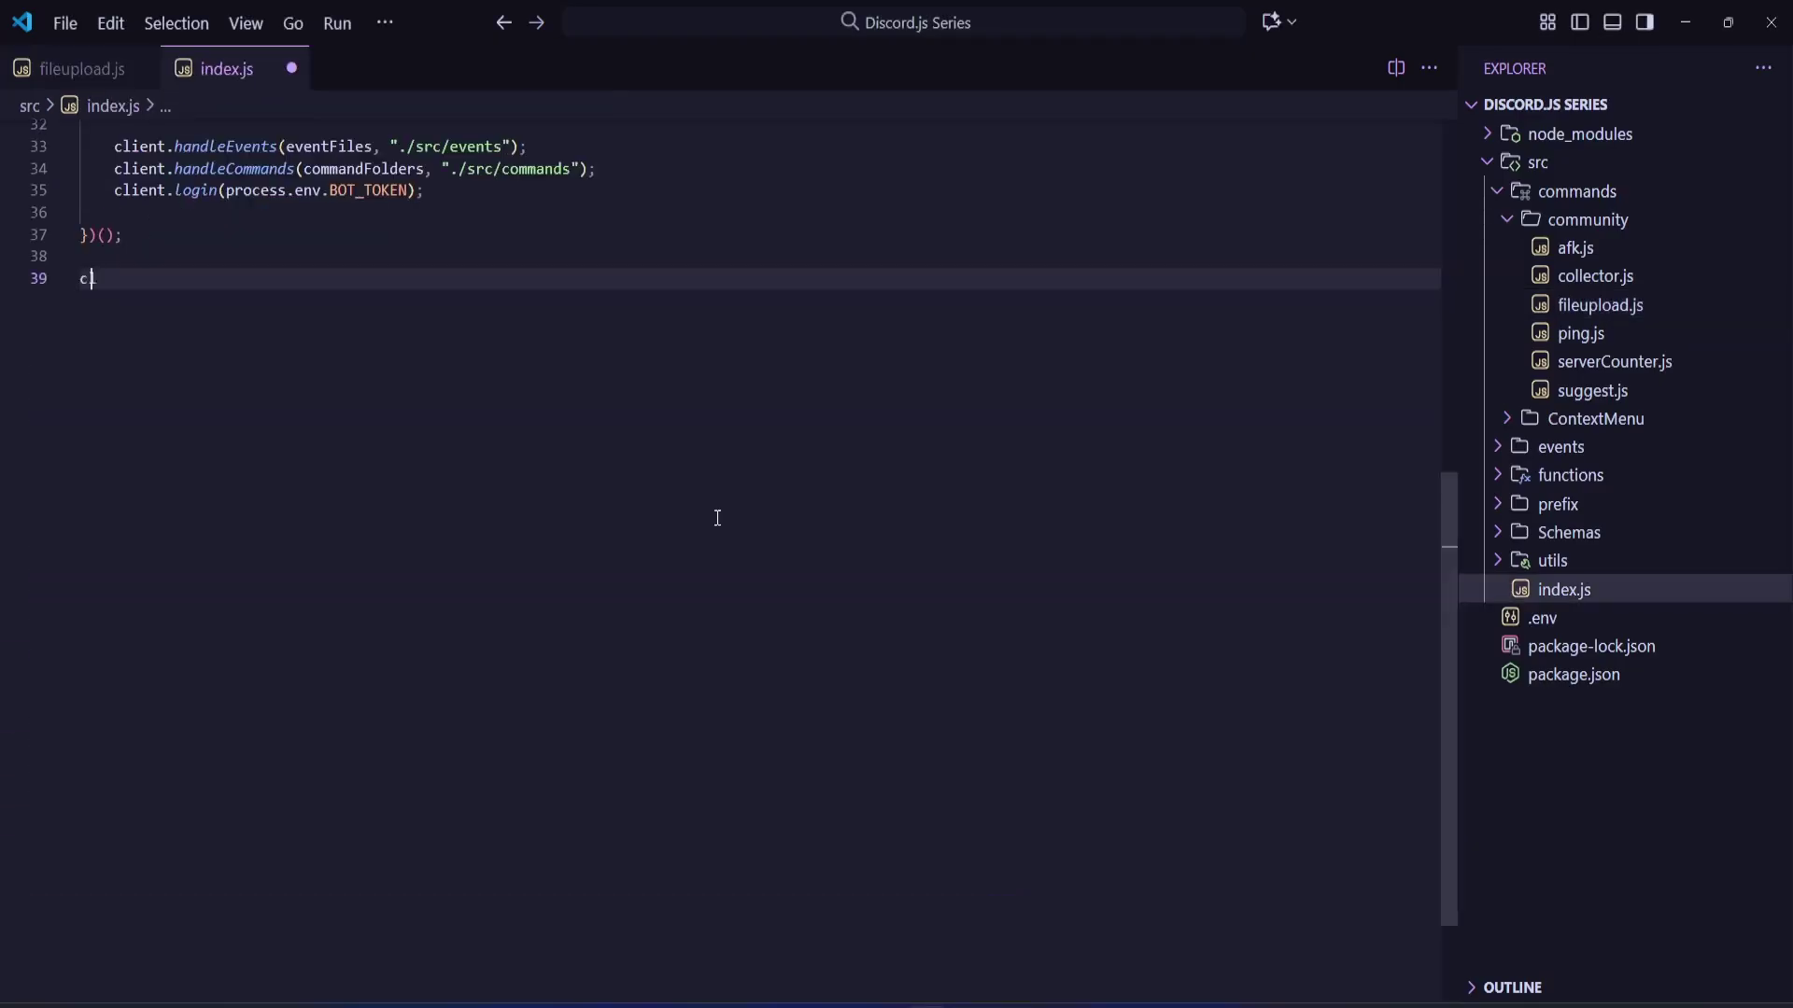
{"action": "type", "text": "lient.on('"}
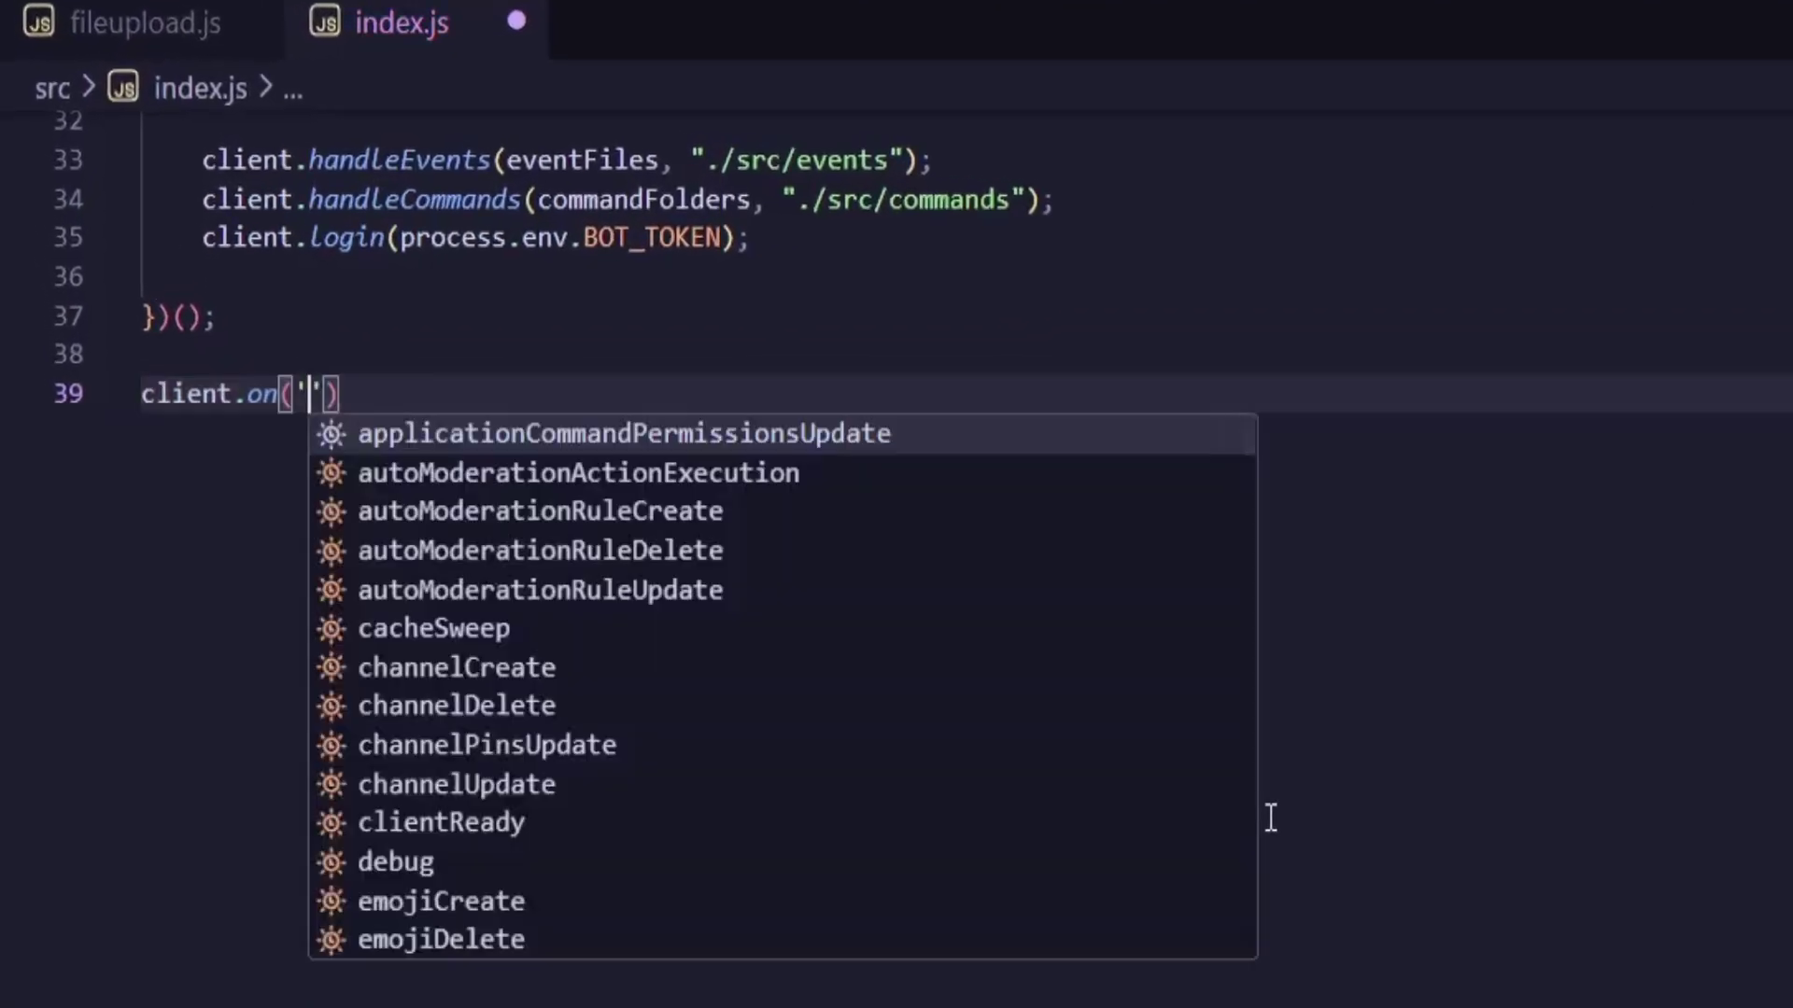
{"action": "type", "text": "inter"}
{"action": "key", "text": "Return"}
{"action": "type", "text": "async (interaction)"}
{"action": "key", "text": "BackSpace"}
{"action": "type", "text": "=> {"}
{"action": "key", "text": "Return"}
{"action": "type", "text": "!"}
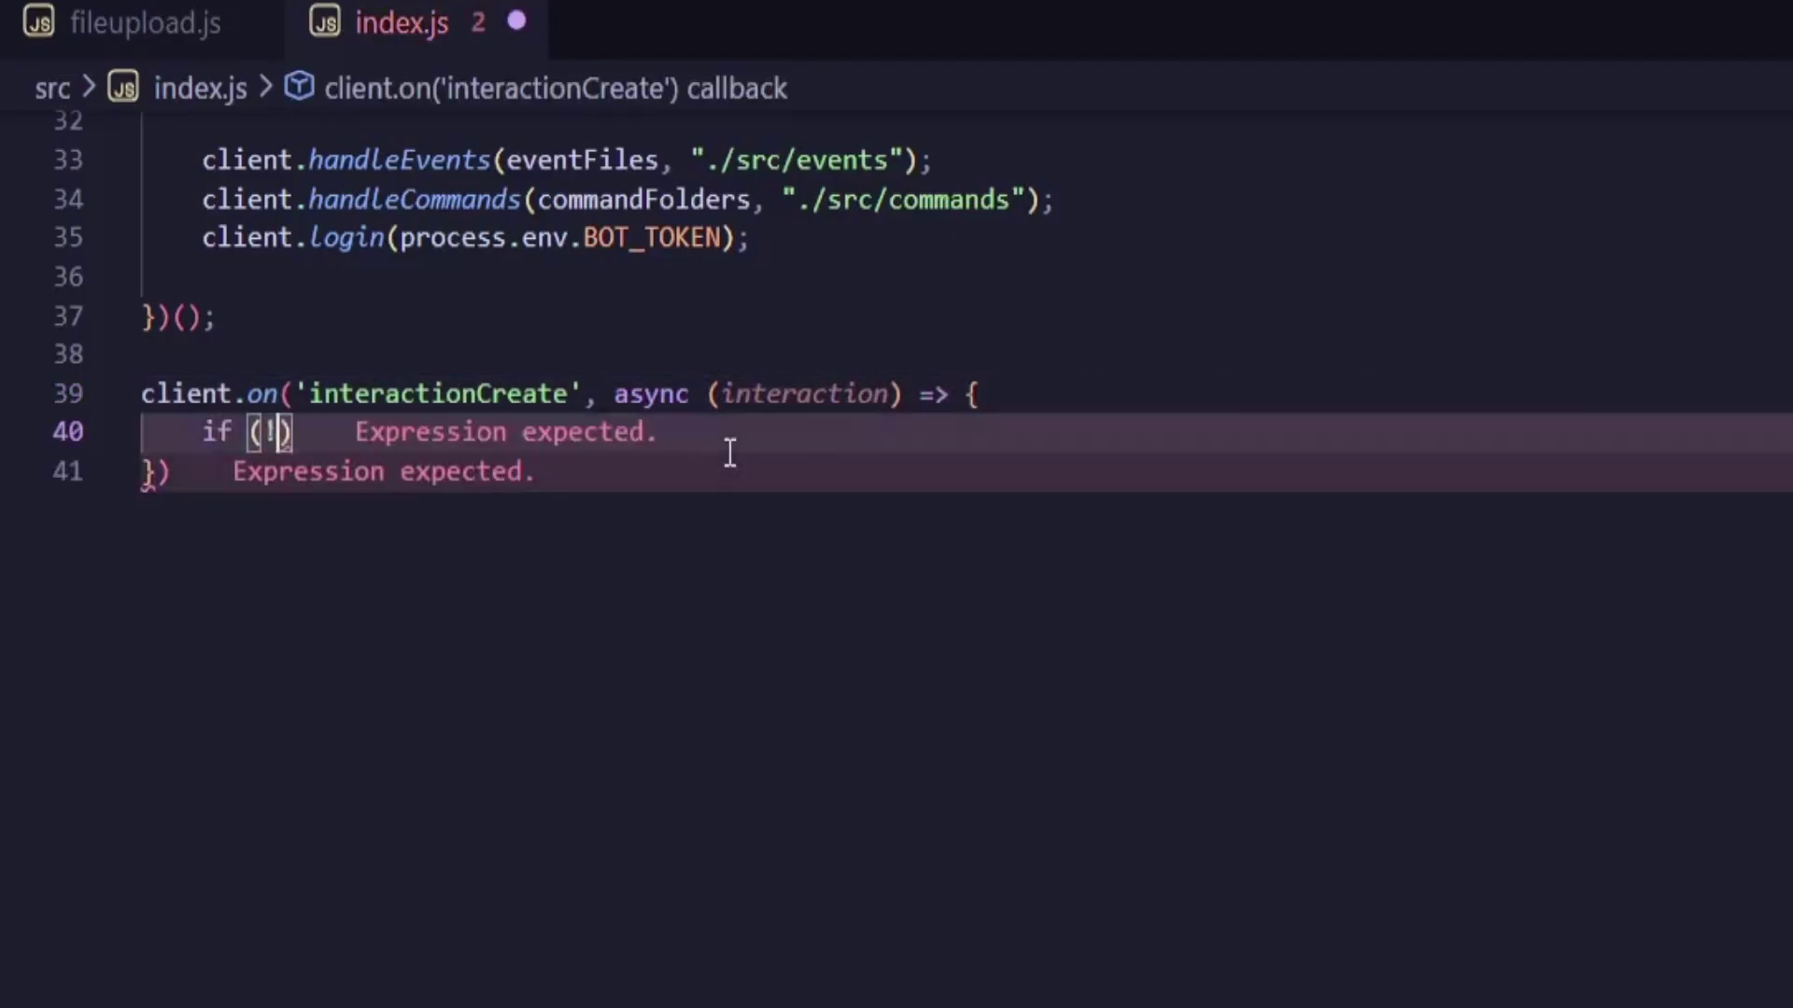
{"action": "type", "text": "interaction.ismodal"}
- Add an isModalSubmit() guard and read interaction.fields.getUploadedFiles('file-upload')
{"action": "key", "text": "Tab"}
{"action": "type", "text": "()) return;"}
{"action": "key", "text": "Return"}
{"action": "key", "text": "Return"}
{"action": "type", "text": "const file = in"}
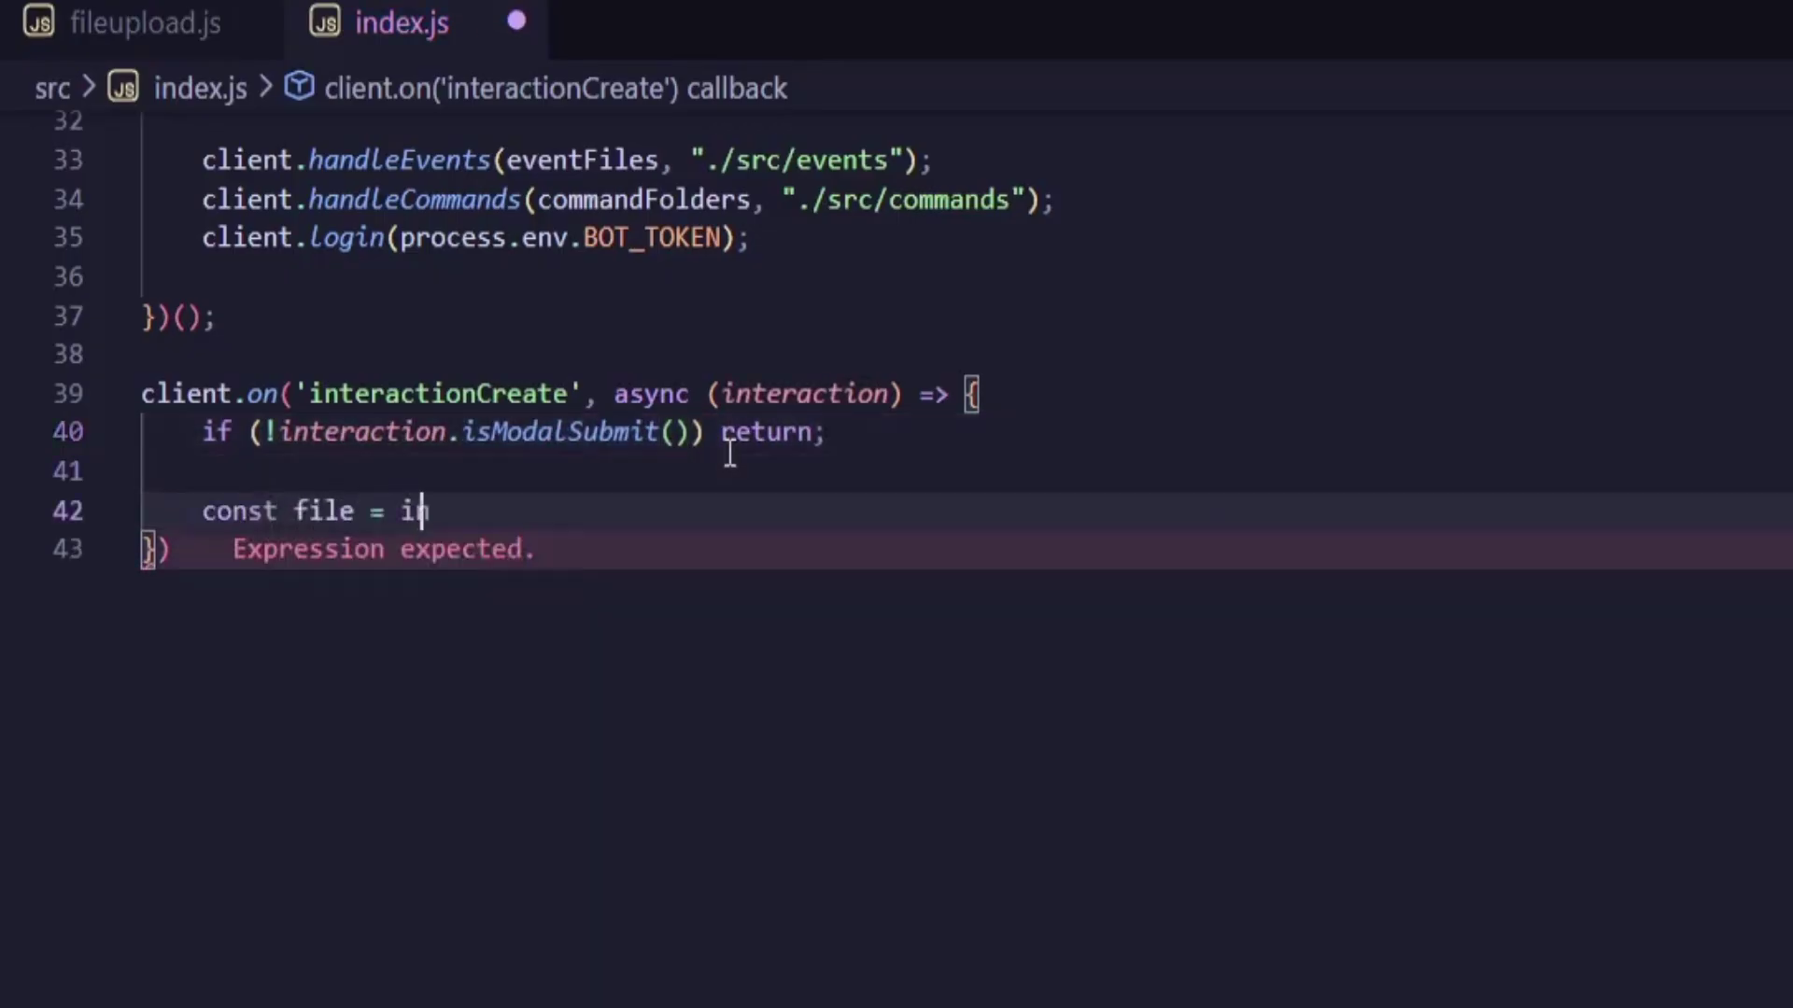
{"action": "type", "text": "teraction.fields.getup"}
{"action": "key", "text": "Tab"}
{"action": "type", "text": "("}
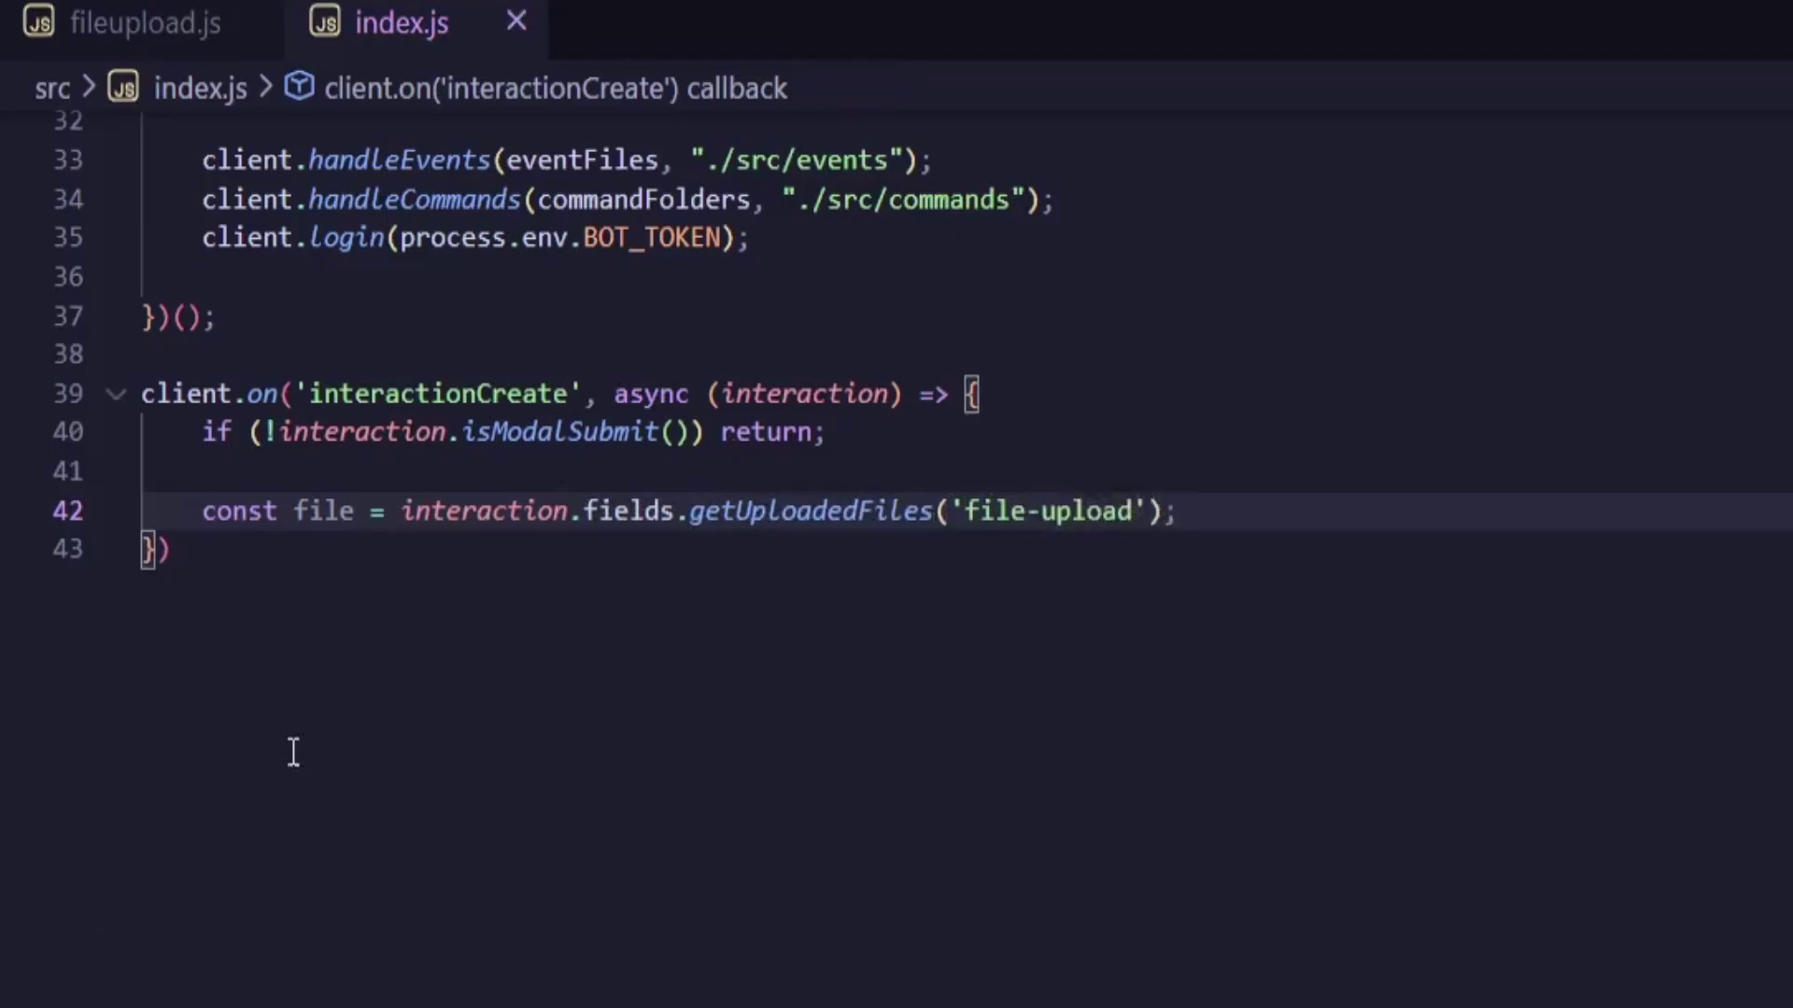
{"action": "left_click_drag", "start_coordinate": [174, 550], "coordinate": [143, 395]}
{"action": "left_click", "coordinate": [281, 513]}
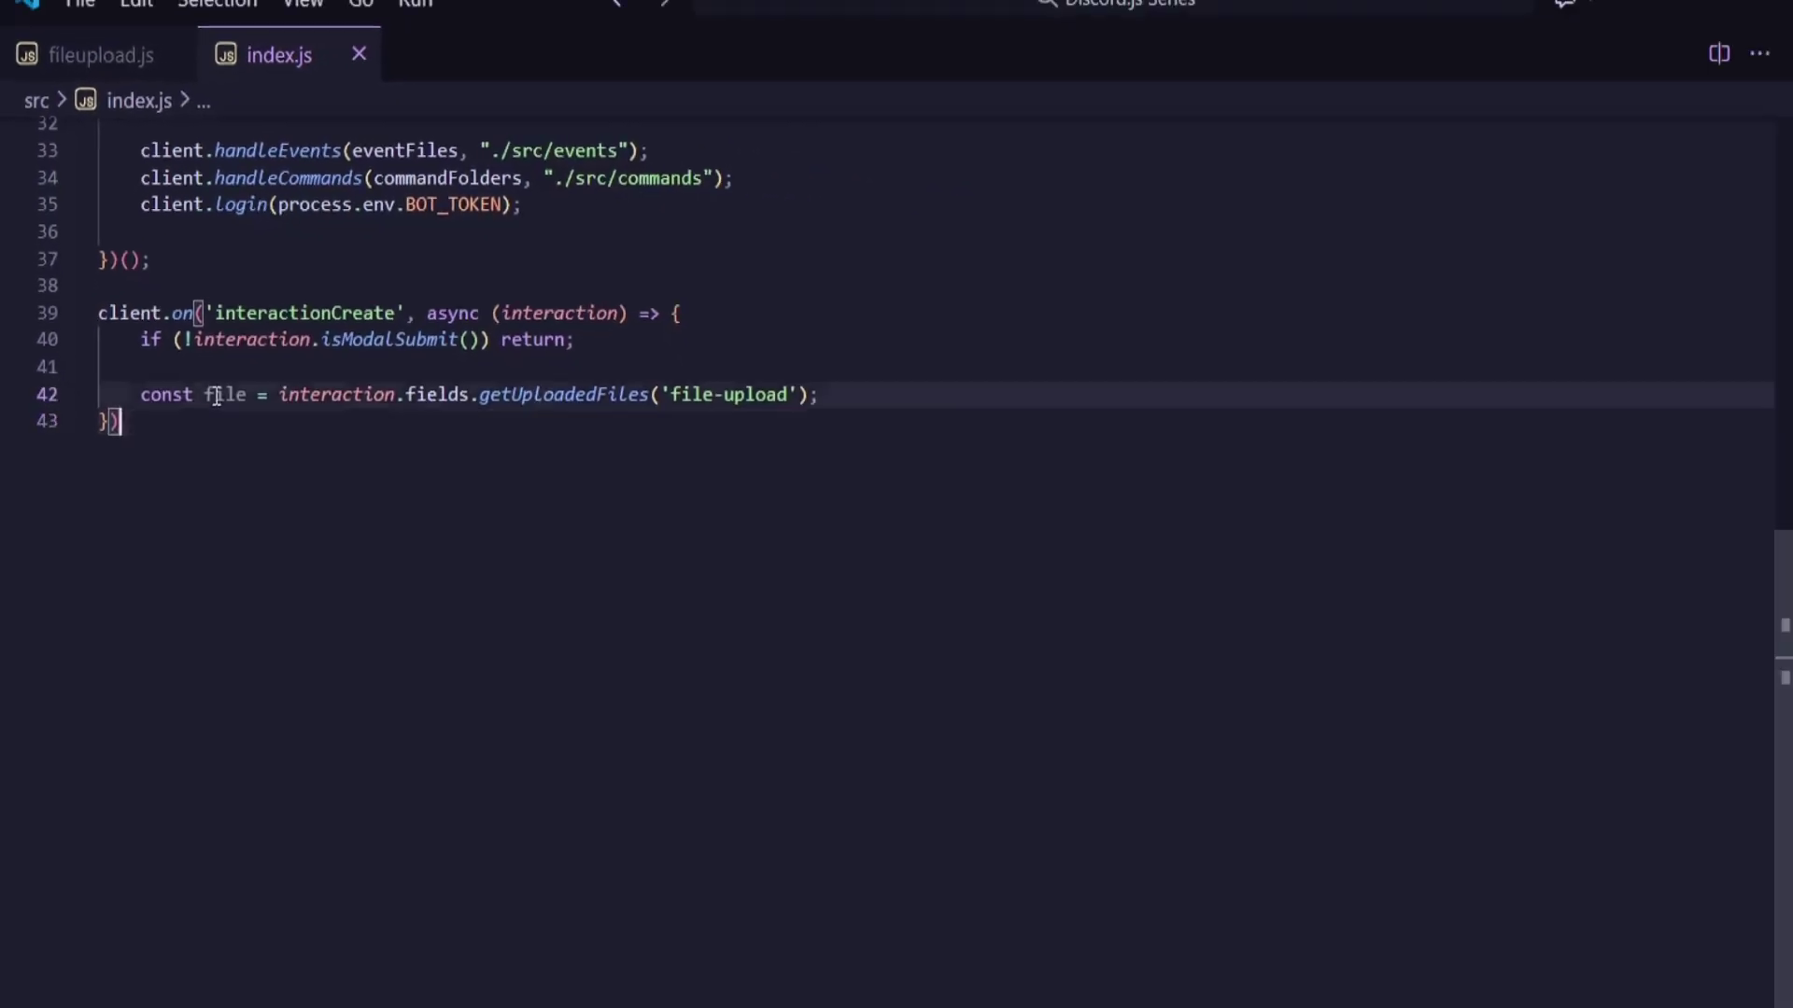
{"action": "left_click", "coordinate": [211, 372]}
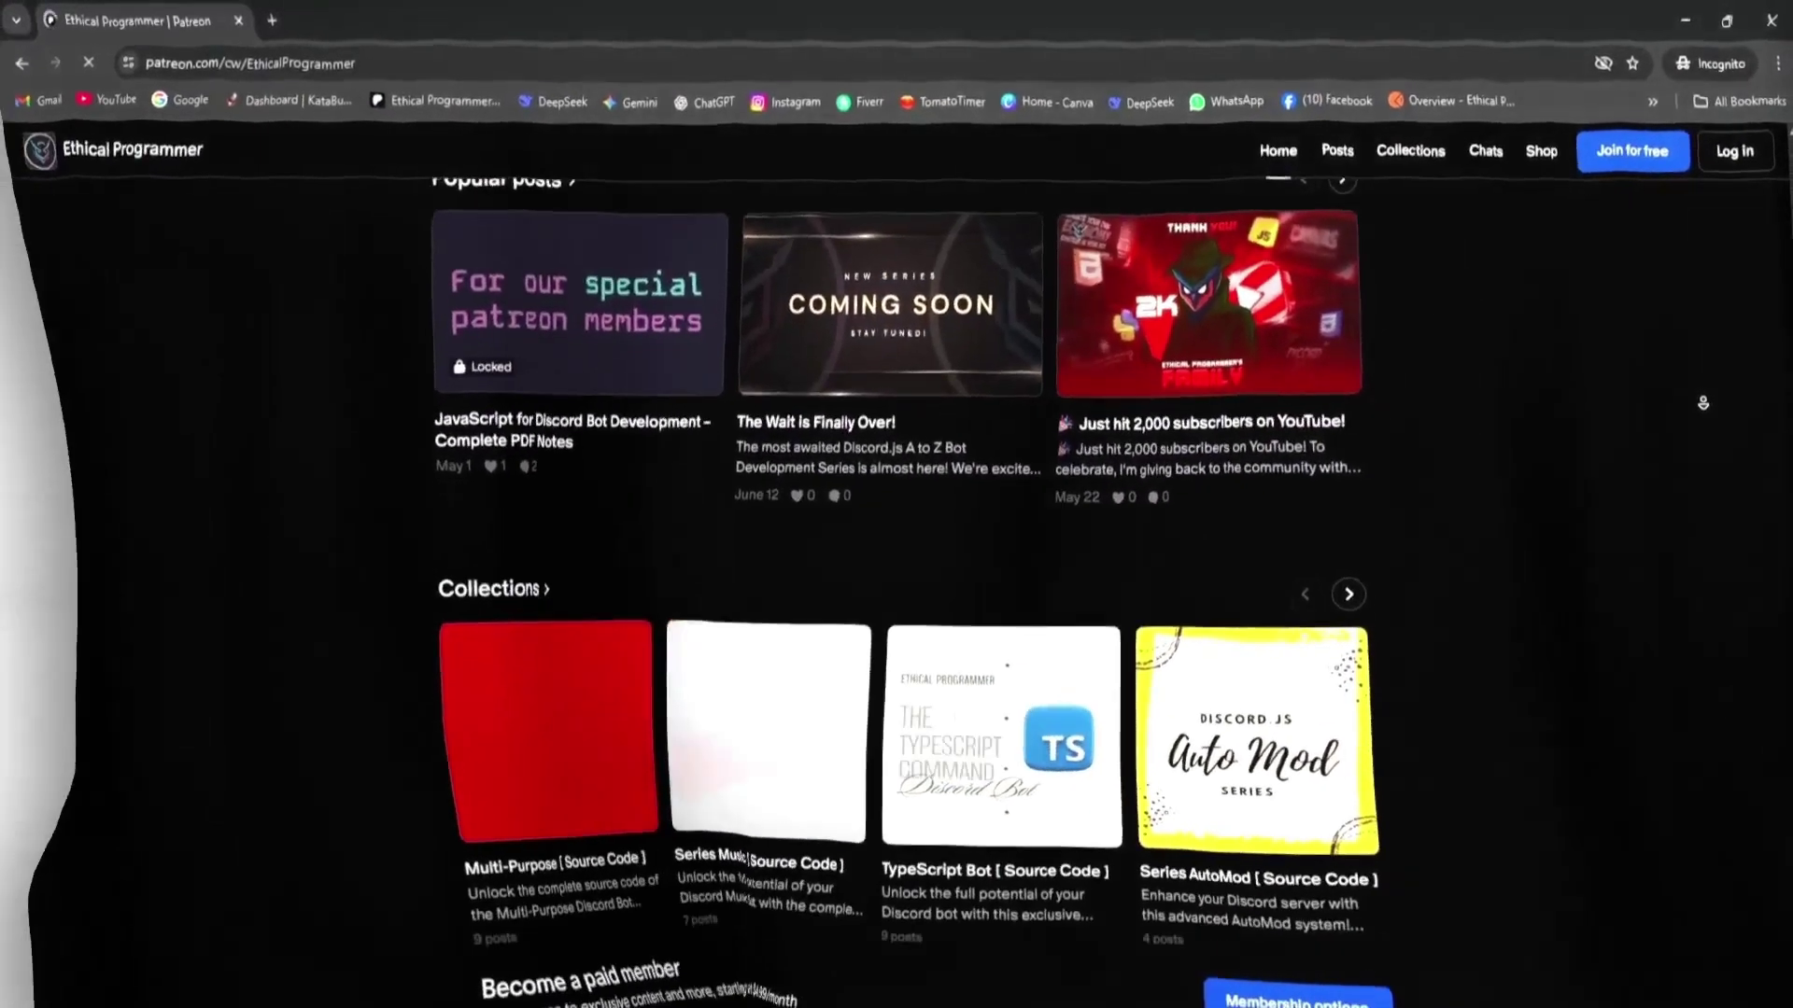
{"action": "scroll", "coordinate": [1692, 401], "scroll_direction": "down", "scroll_amount": 1}
{"action": "scroll", "coordinate": [1691, 401], "scroll_direction": "down", "scroll_amount": 2}
{"action": "scroll", "coordinate": [1690, 401], "scroll_direction": "down", "scroll_amount": 2}
{"action": "scroll", "coordinate": [1688, 400], "scroll_direction": "down", "scroll_amount": 1}
{"action": "scroll", "coordinate": [1688, 400], "scroll_direction": "down", "scroll_amount": 1}
{"action": "scroll", "coordinate": [1687, 400], "scroll_direction": "down", "scroll_amount": 1}
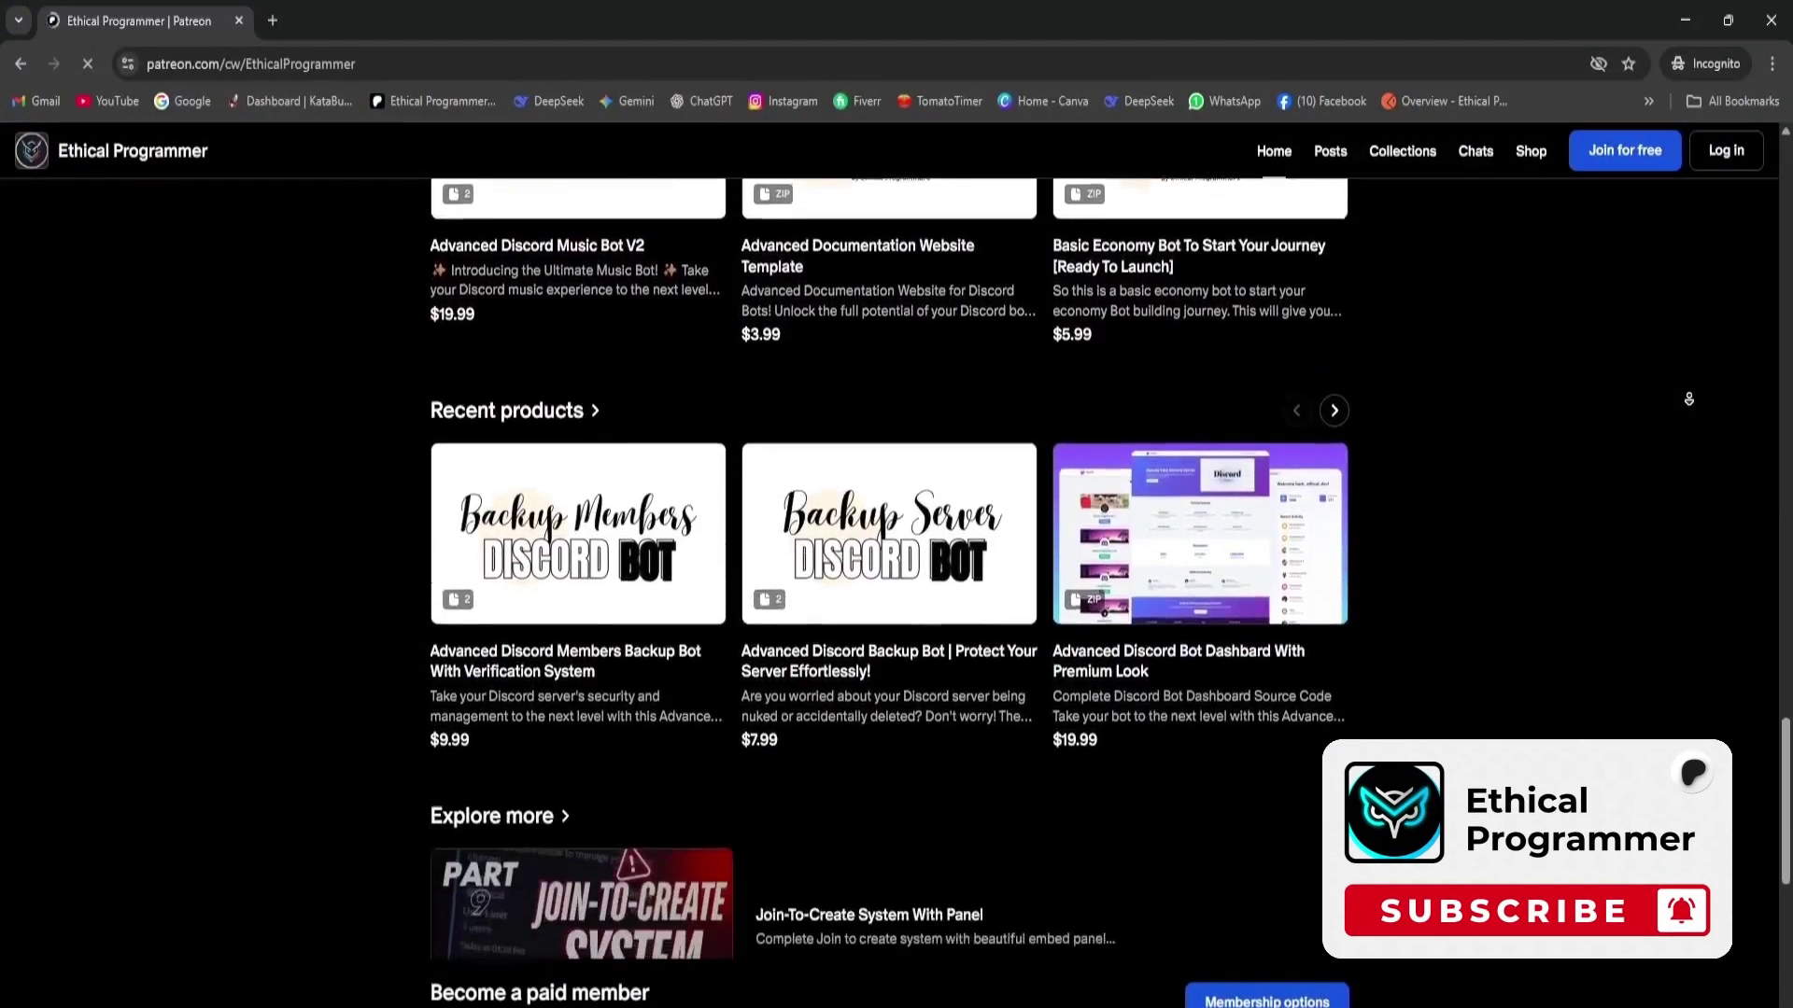
{"action": "scroll", "coordinate": [1688, 400], "scroll_direction": "down", "scroll_amount": 1}
{"action": "scroll", "coordinate": [1687, 399], "scroll_direction": "down", "scroll_amount": 1}
{"action": "scroll", "coordinate": [1688, 399], "scroll_direction": "down", "scroll_amount": 1}
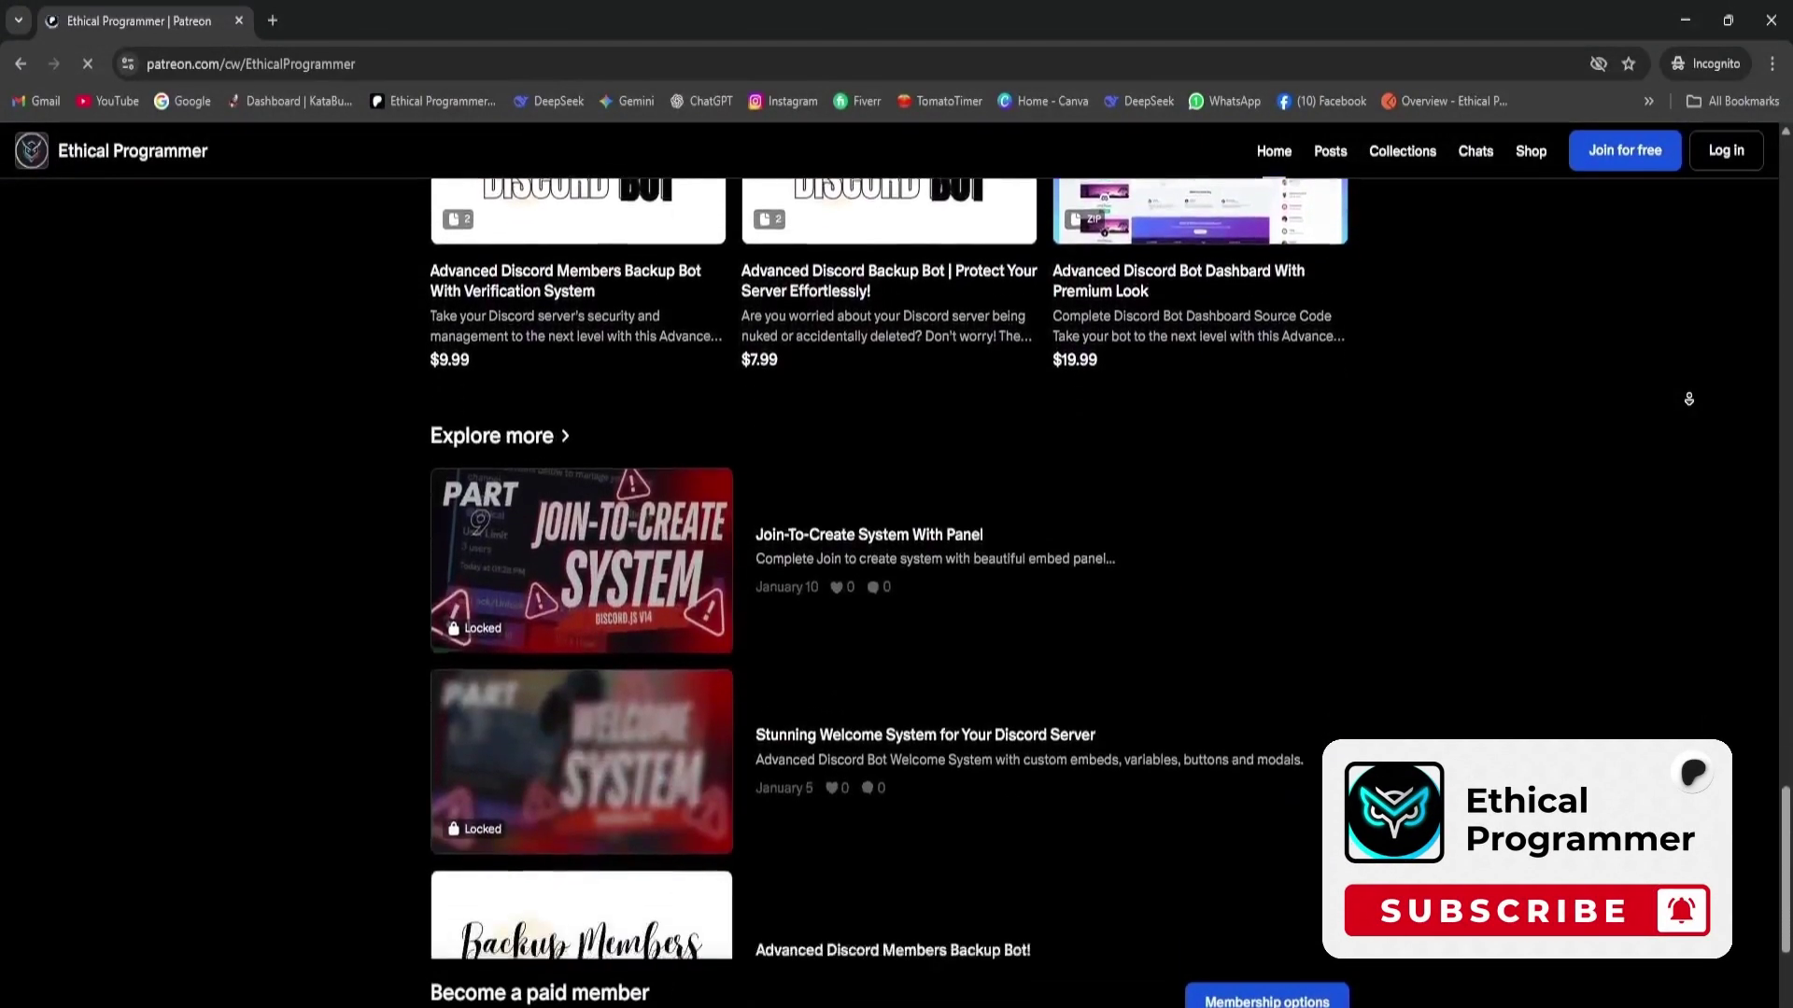